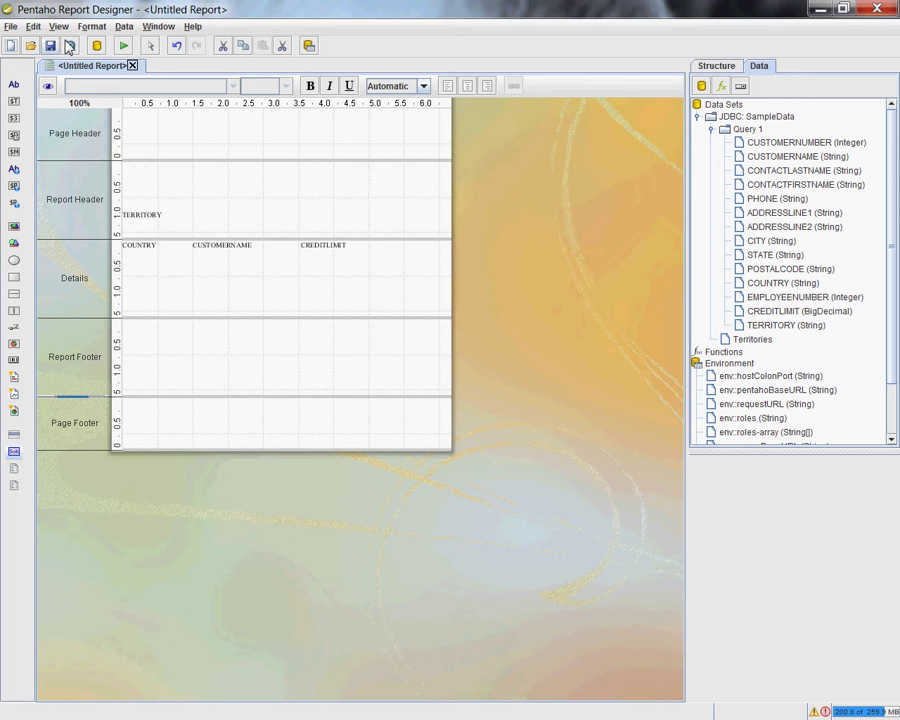
- Create a new blank report and add a JDBC data source on the SampleData connection with a new query
click(11, 26)
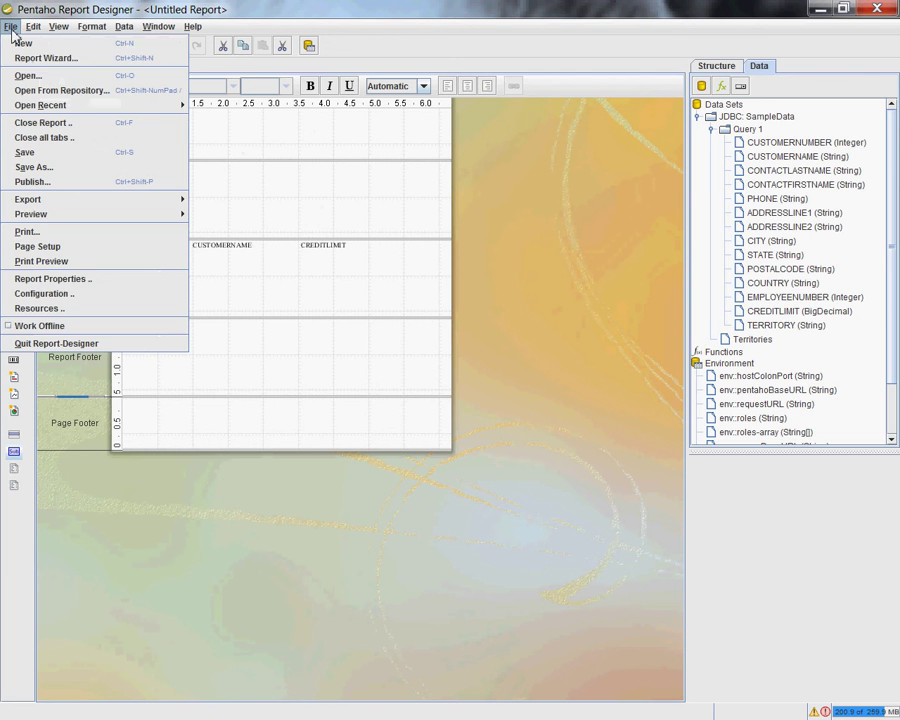
key(ctrl+n)
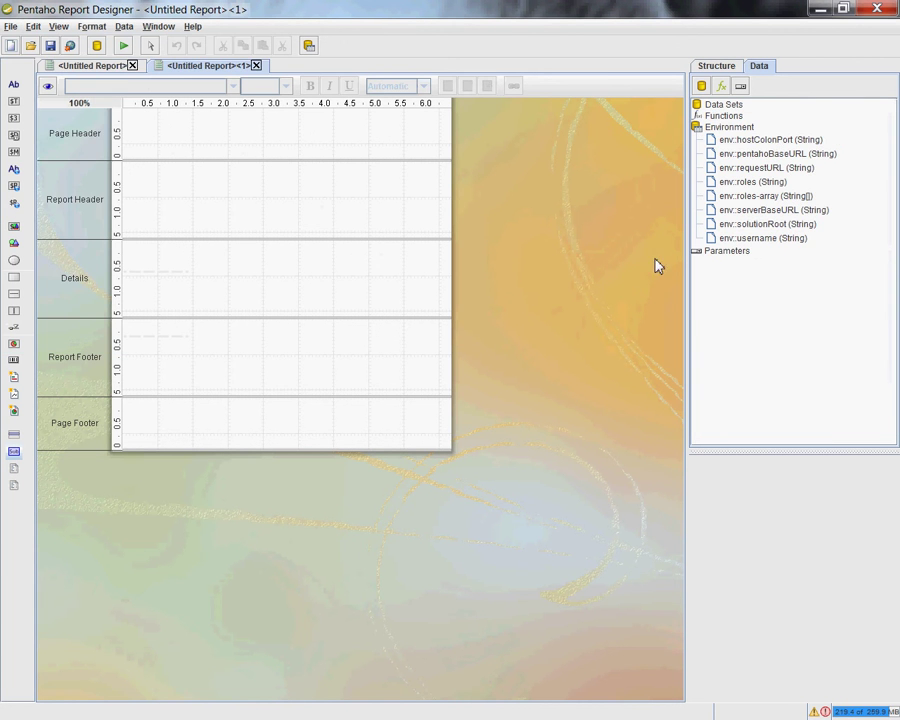
right_click(722, 106)
click(748, 134)
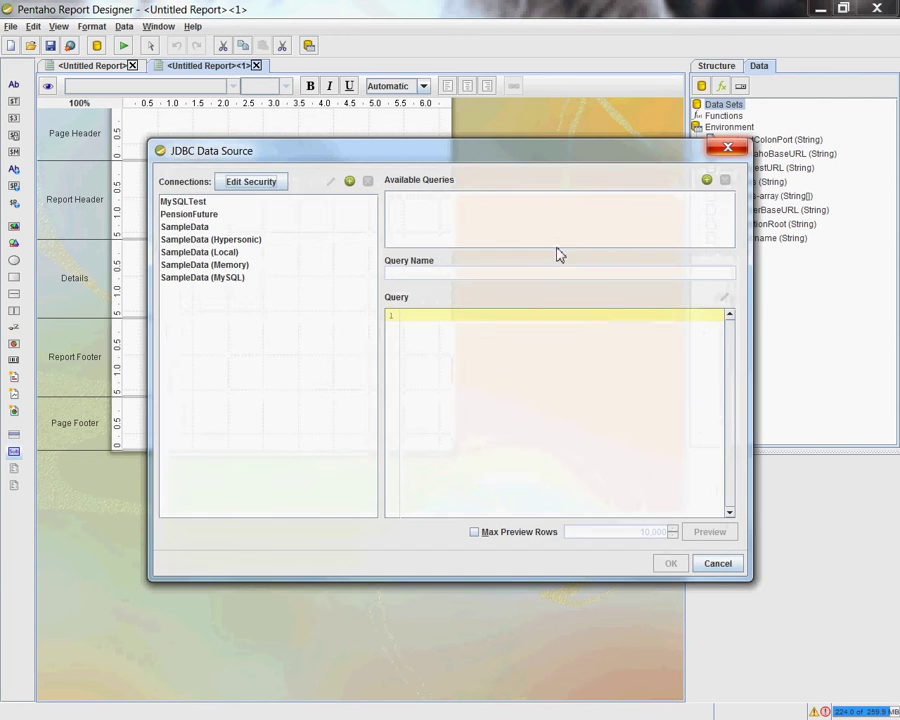
click(200, 227)
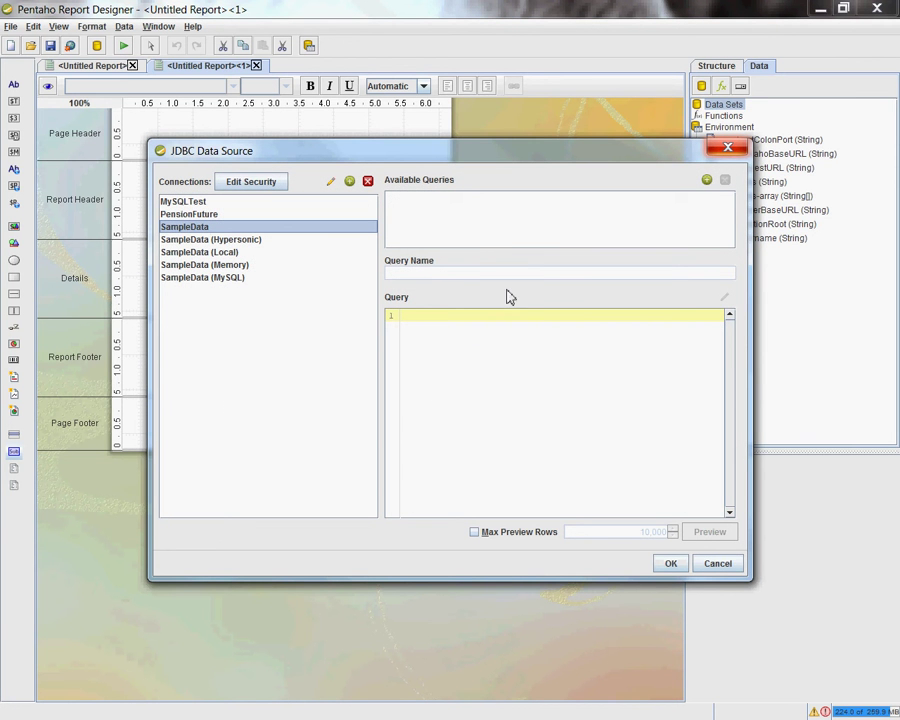
click(706, 181)
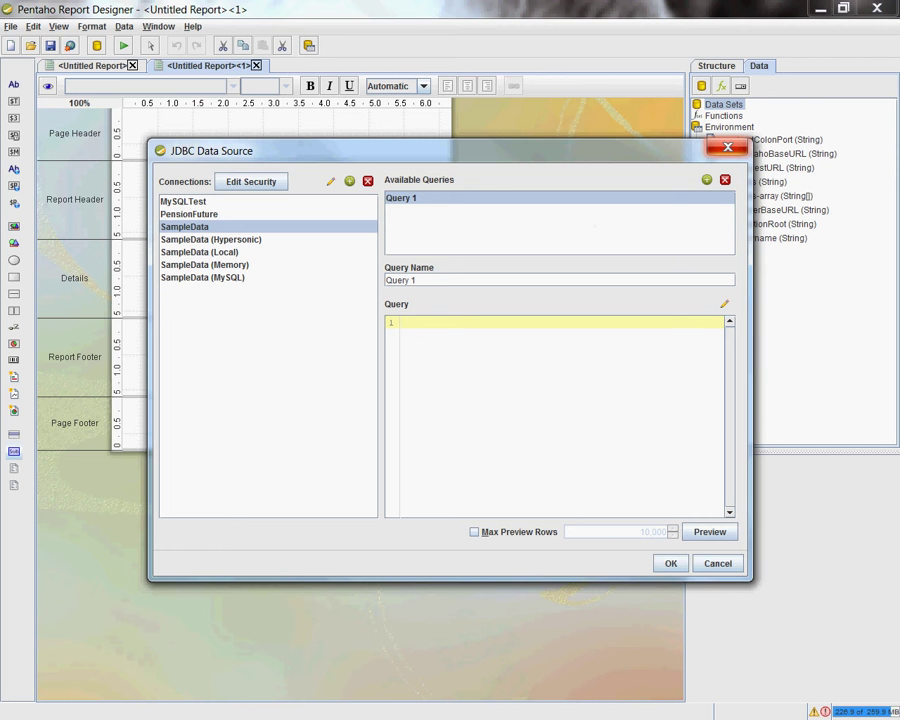
- Copy SELECT * FROM CUSTOMER_W_TER WHERE CUSTOMER_W_TER.TERRITORY = 'EMEA' from Notepad++ into the new query and preview its rows
key(alt+Tab)
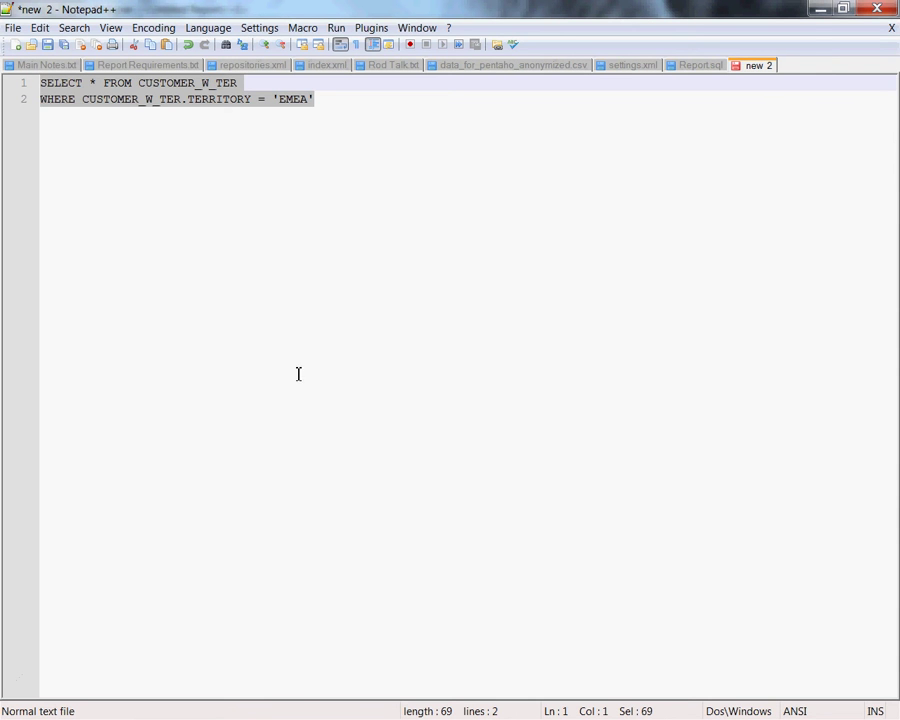
click(821, 12)
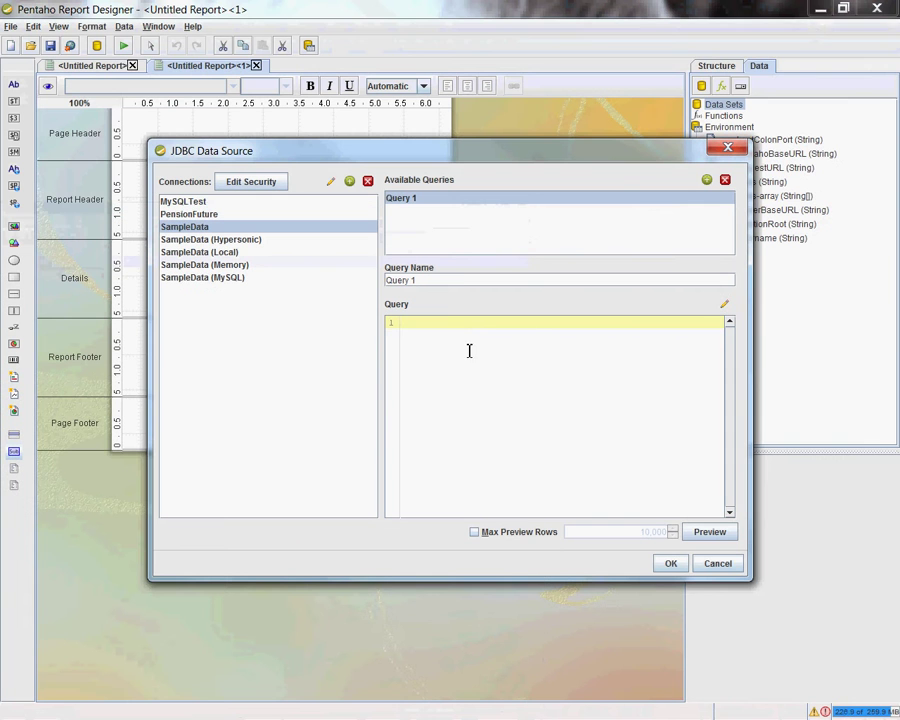
text(SELECT * FROM CUSTOMER_W_TER WHERE CUSTOMER_W_TER.TERRITORY = 'EMEA')
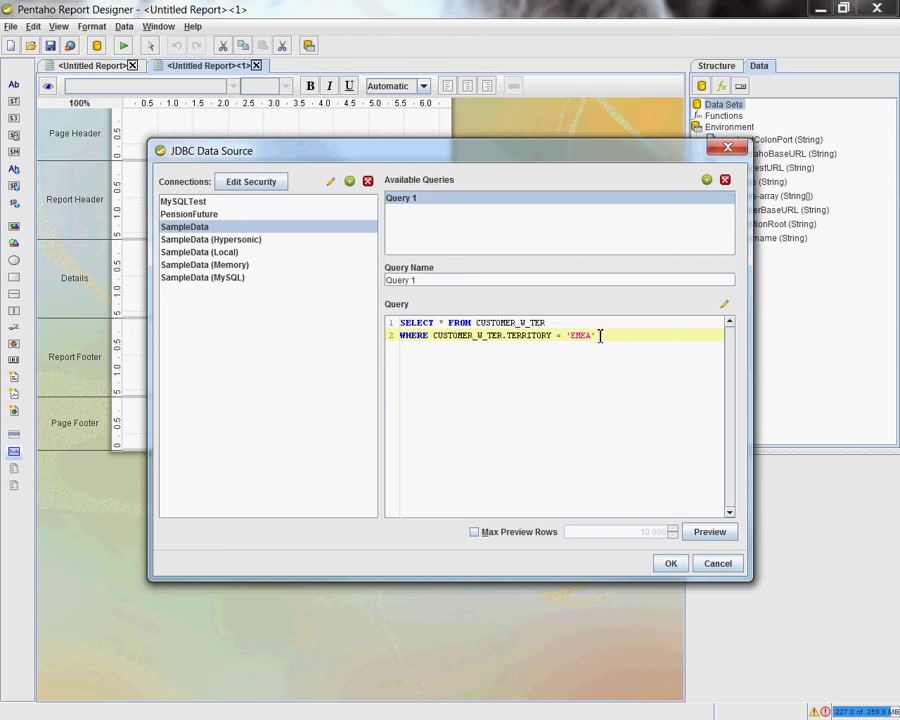
click(704, 536)
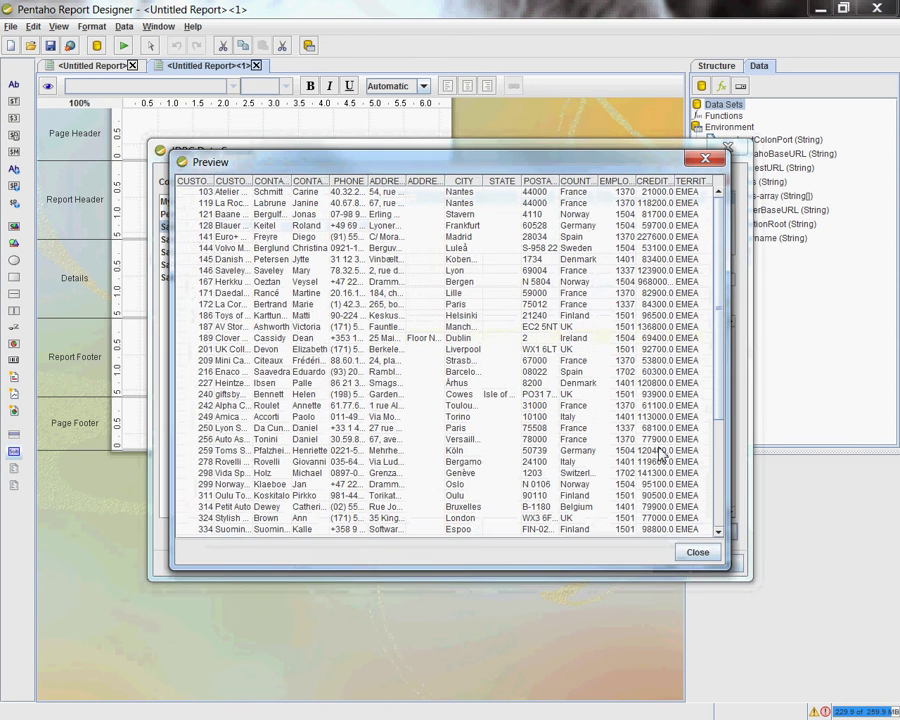
scroll(680, 300, down, 5)
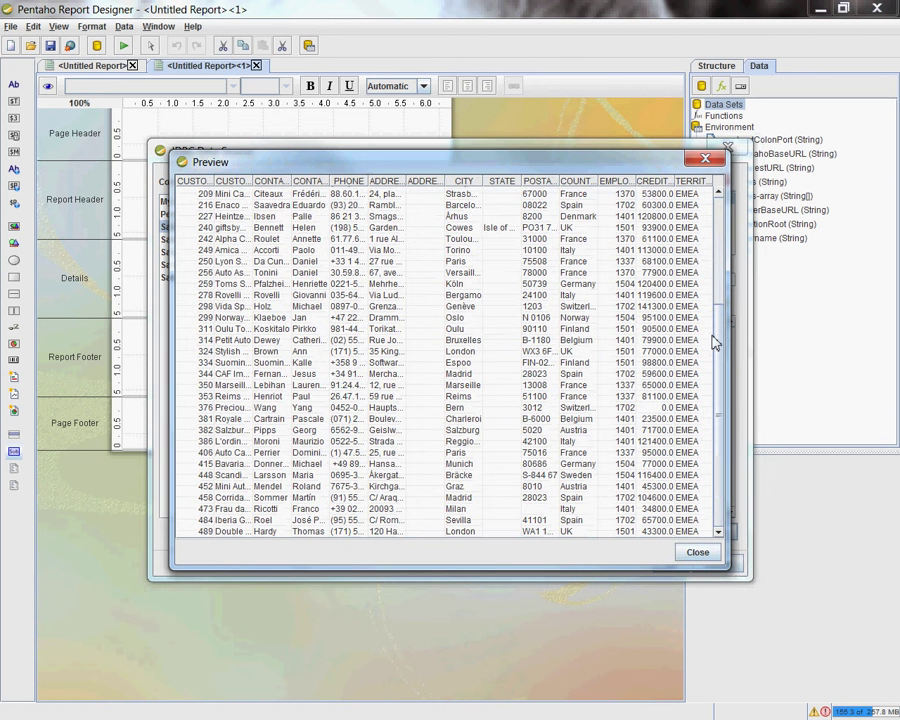
click(698, 553)
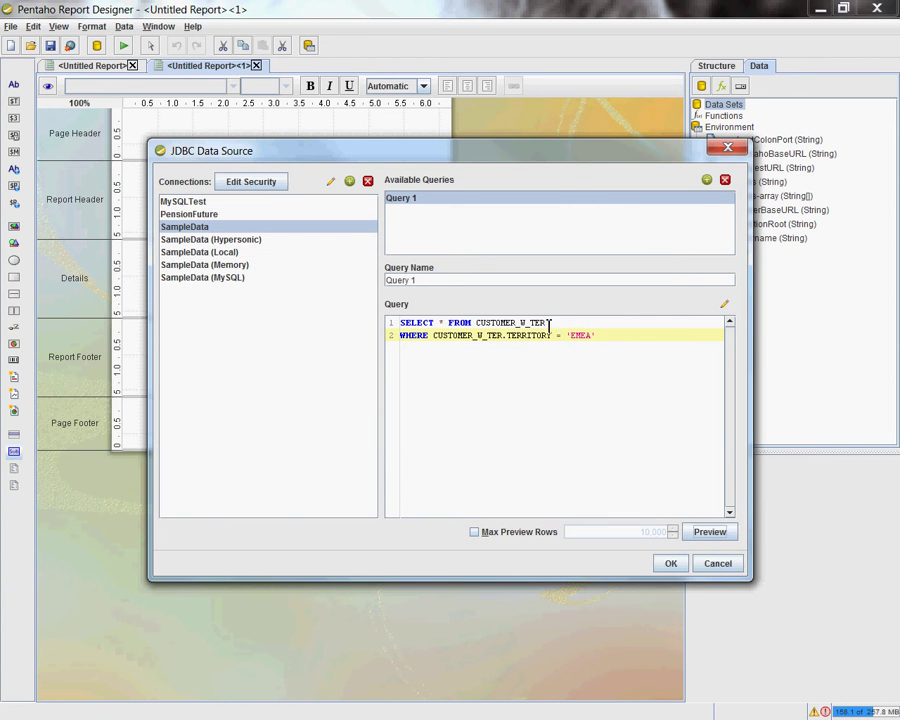
- Replace 'EMEA' in the query's WHERE clause with the parameter ${TERPARM} and accept the data source
drag(598, 335, 572, 337)
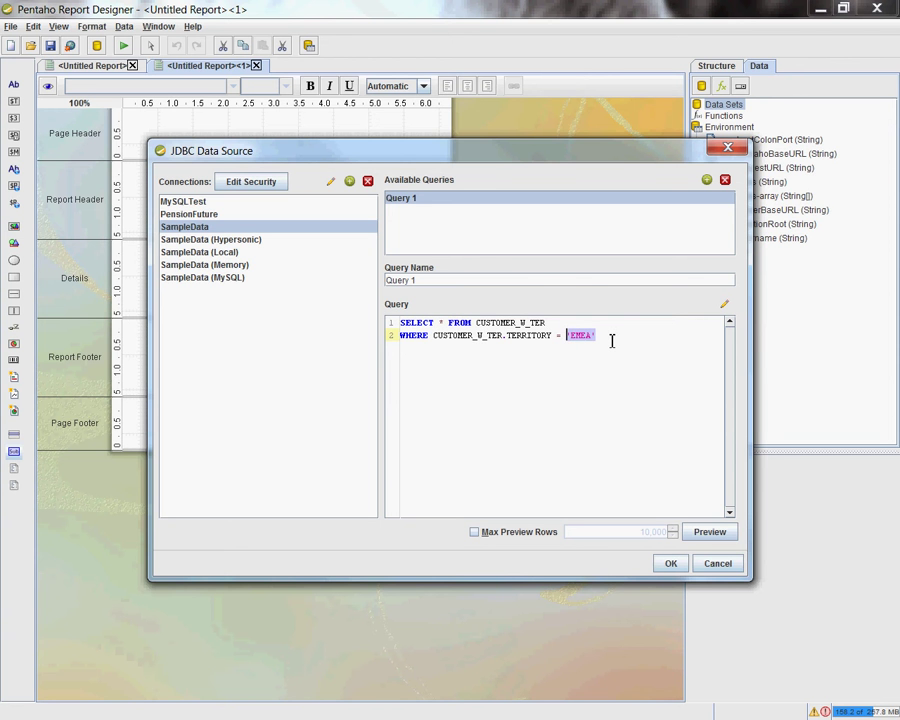
text(${TERPARM)
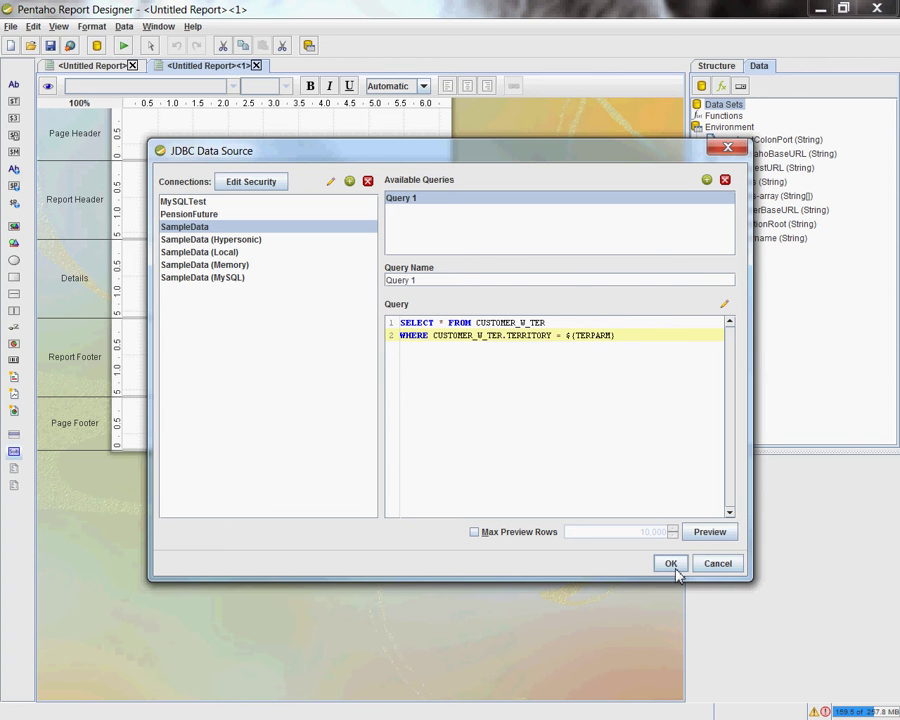
click(671, 564)
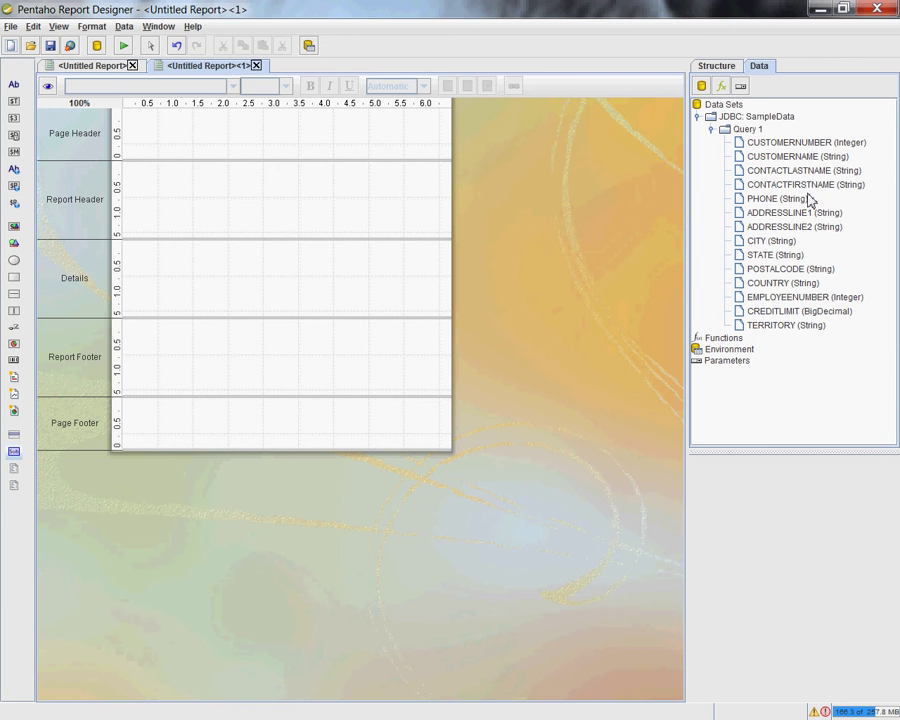
- Place the CUSTOMERNAME, COUNTRY and CREDITLIMIT fields side by side along the upper edge of the Details band
drag(806, 160, 158, 242)
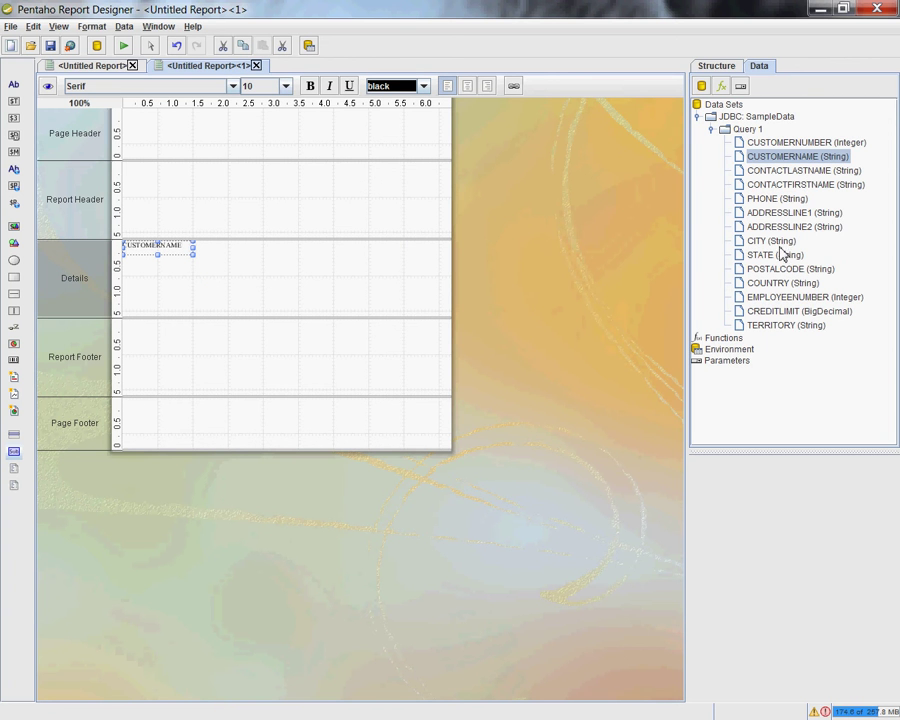
drag(770, 283, 276, 238)
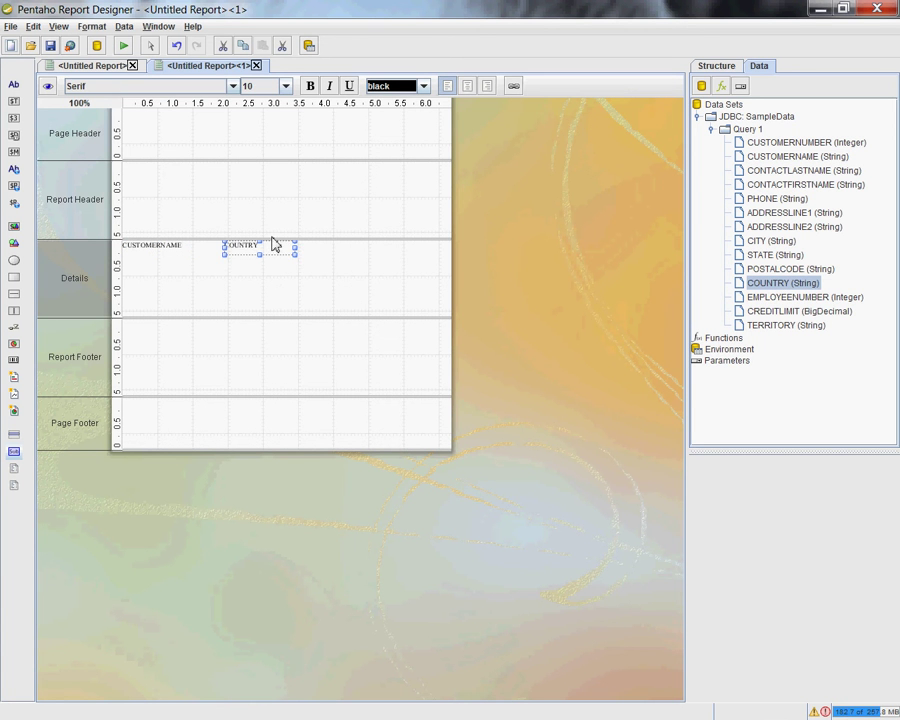
drag(844, 311, 345, 242)
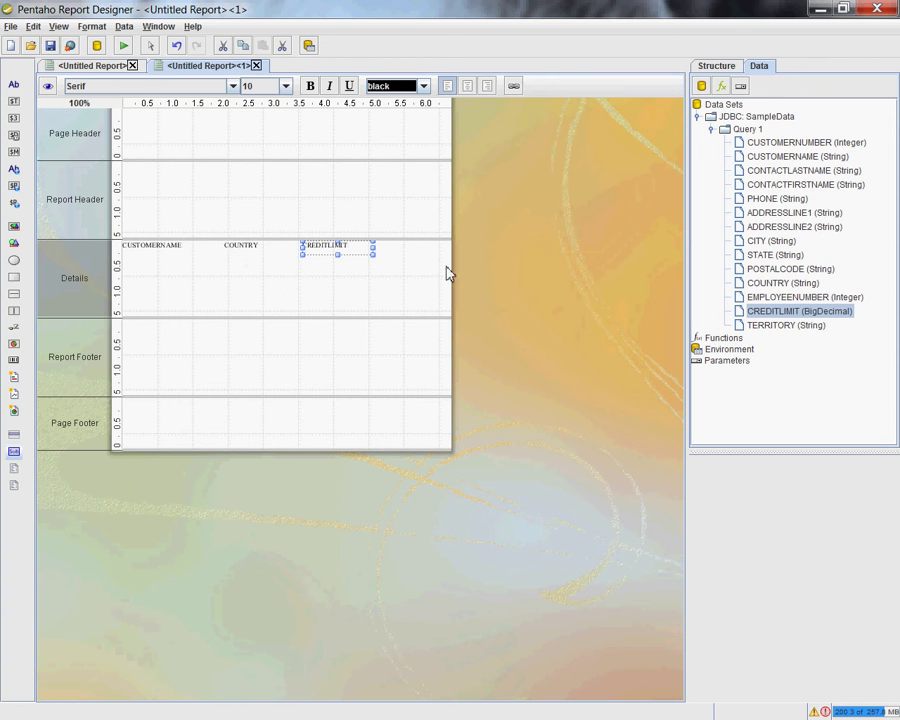
- Place the TERRITORY field in the upper-left corner of the Report Header band and set its font size to 16
drag(752, 327, 158, 164)
click(285, 86)
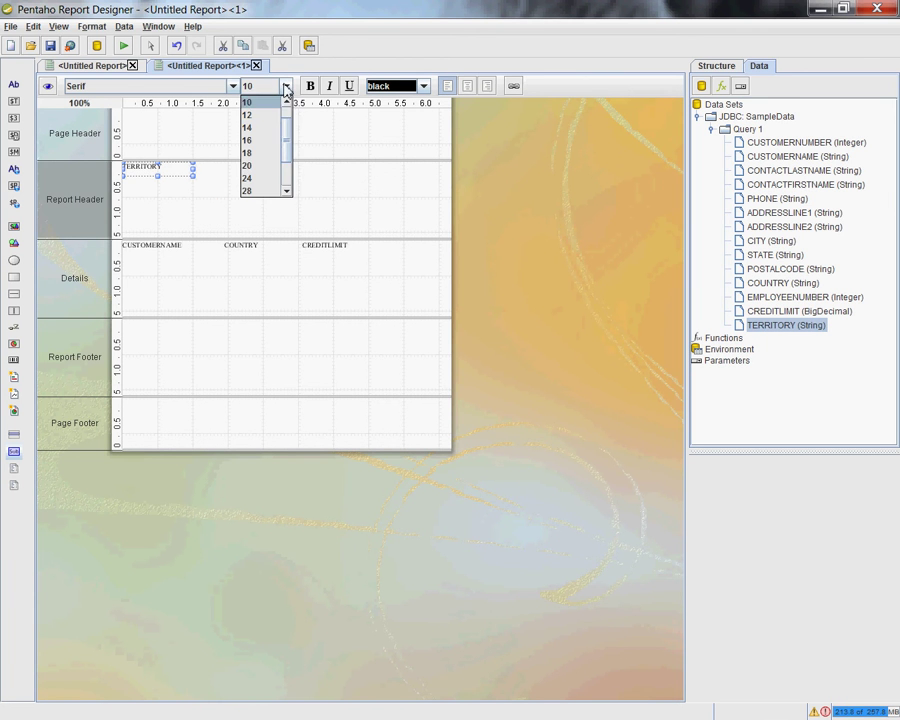
click(273, 141)
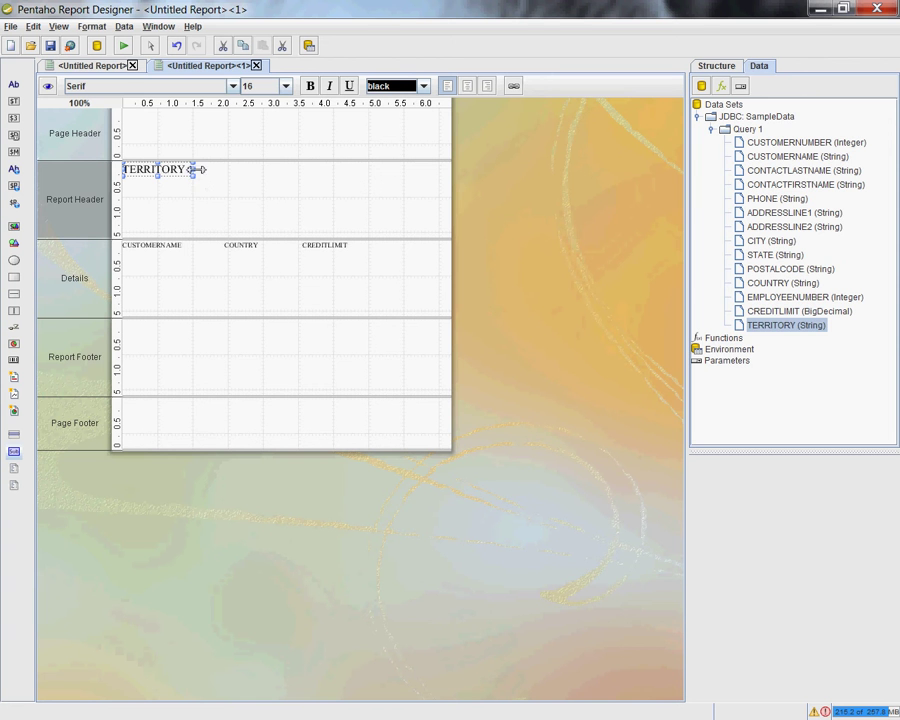
- Start a new report parameter and give it another JDBC data source on the SampleData connection with a new query
click(726, 361)
right_click(726, 361)
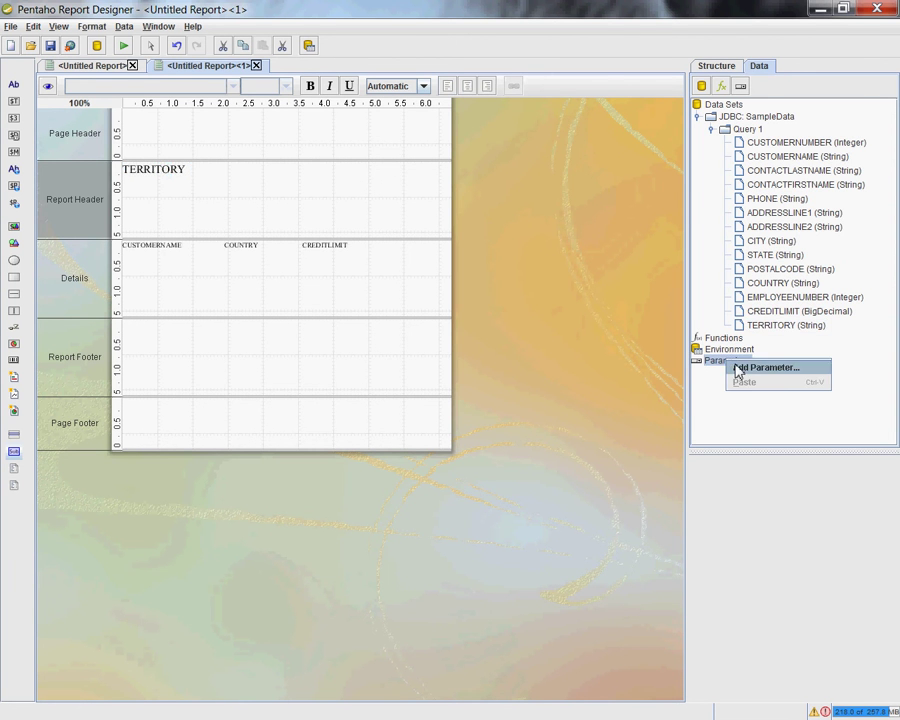
click(710, 366)
double_click(201, 199)
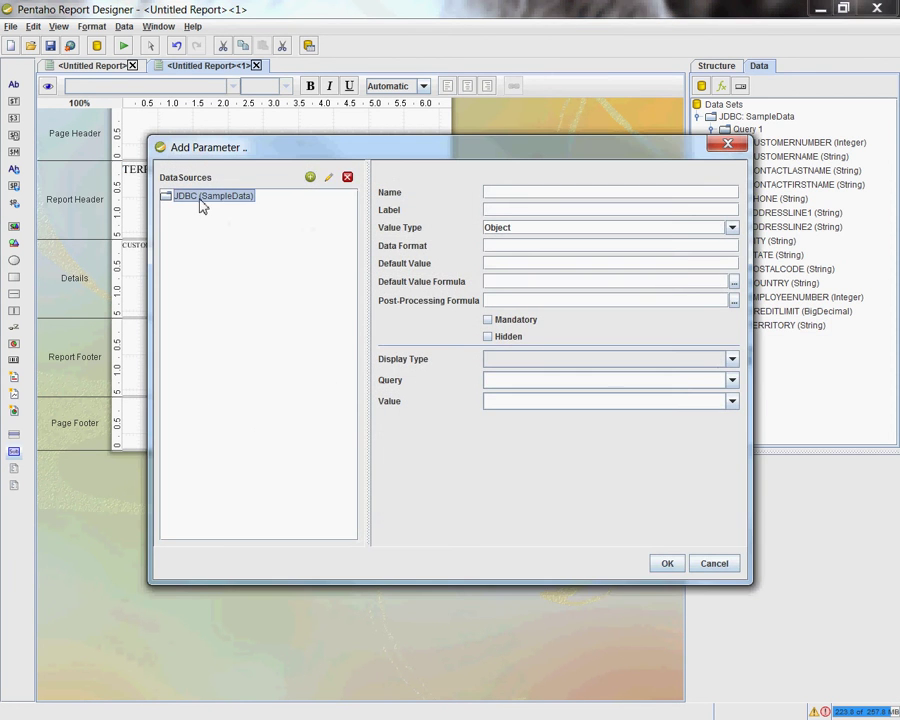
click(312, 180)
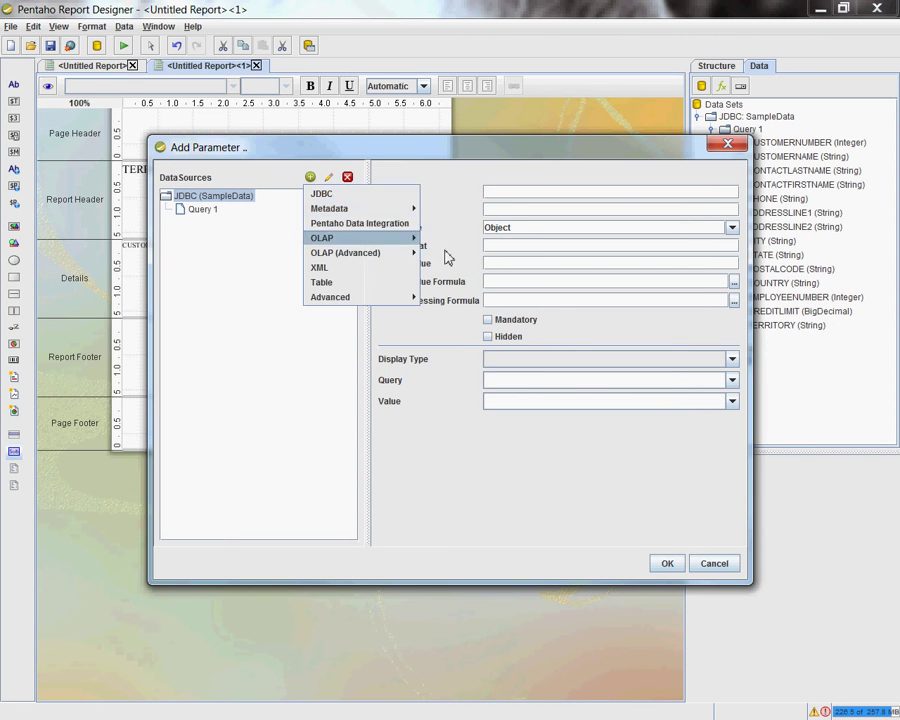
click(381, 193)
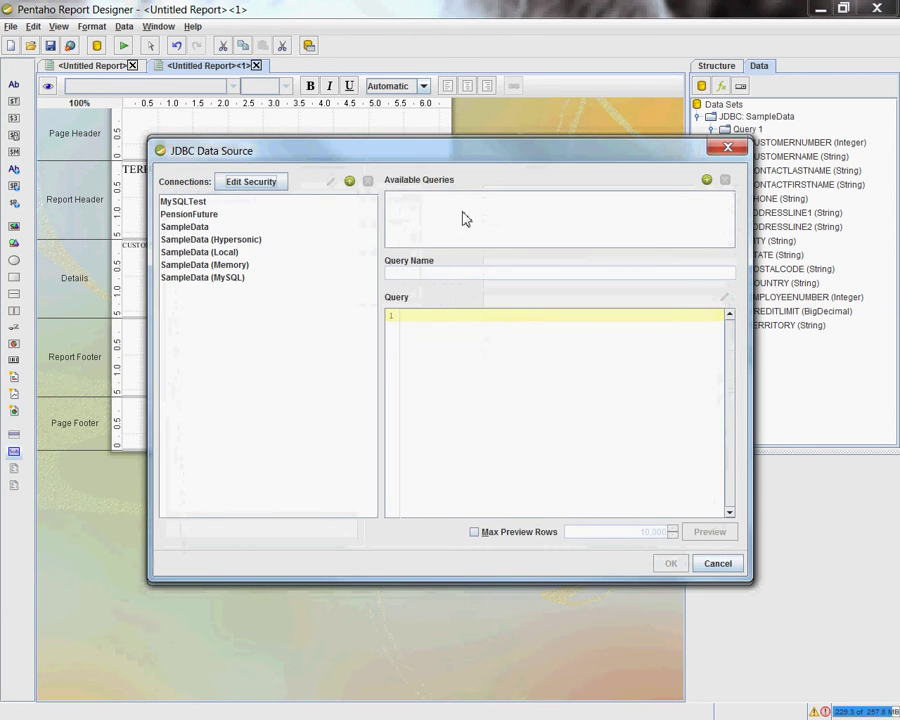
click(228, 230)
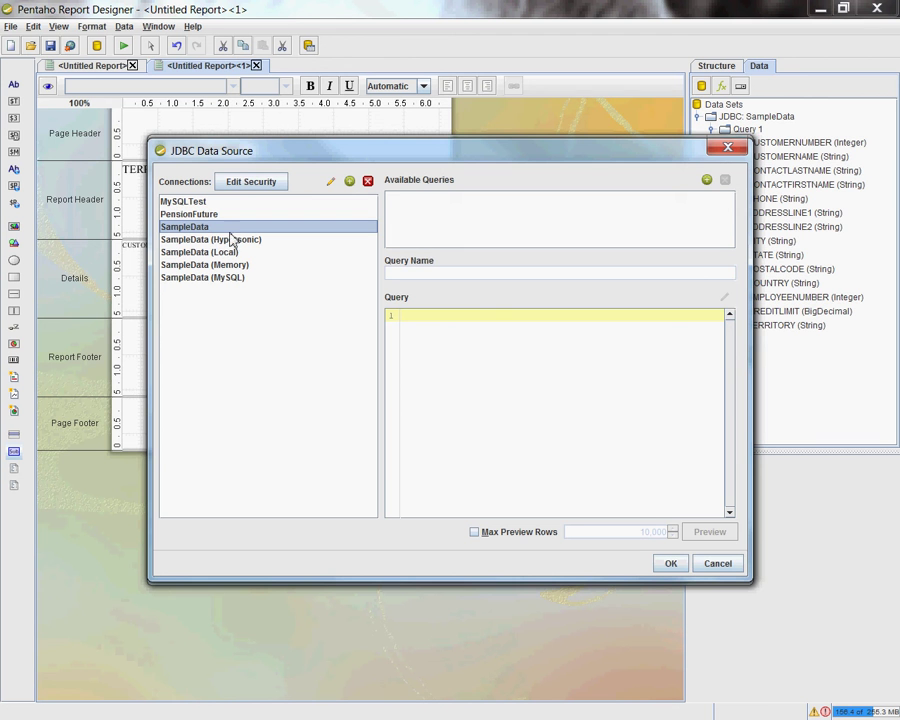
click(707, 180)
- Enter the query for the parameter's data source as SELECT DISTINCT TERRITORY FROM CUSTOMER_W_TER, without a WHERE clause
click(485, 328)
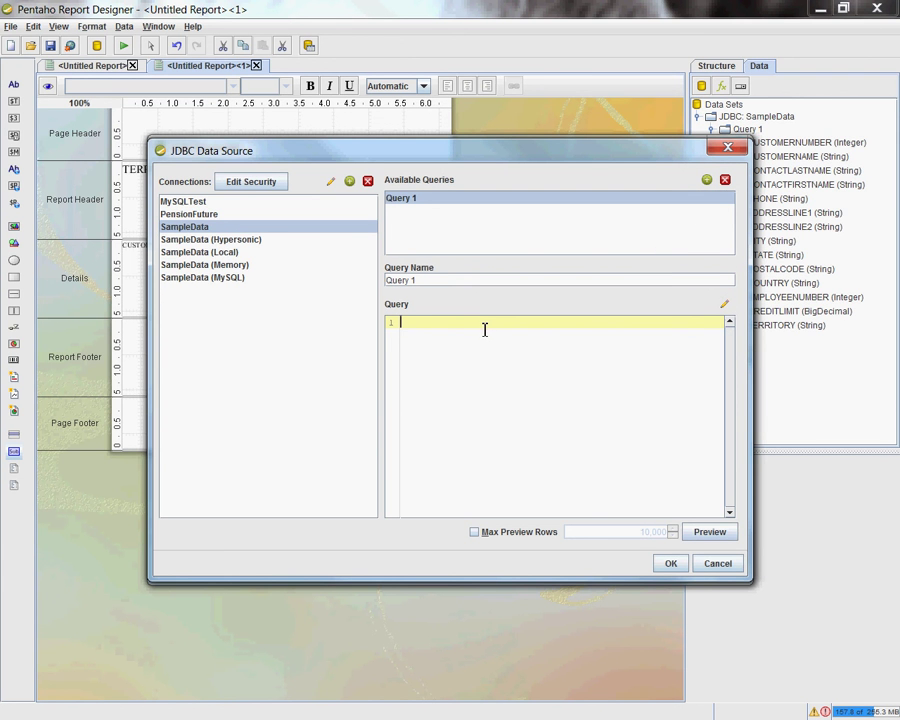
text(SELECT * FROM CUSTOMER_W_TER WHERE CUSTOMER_W_TER.TERRITORY = 'EMEA')
drag(592, 336, 402, 338)
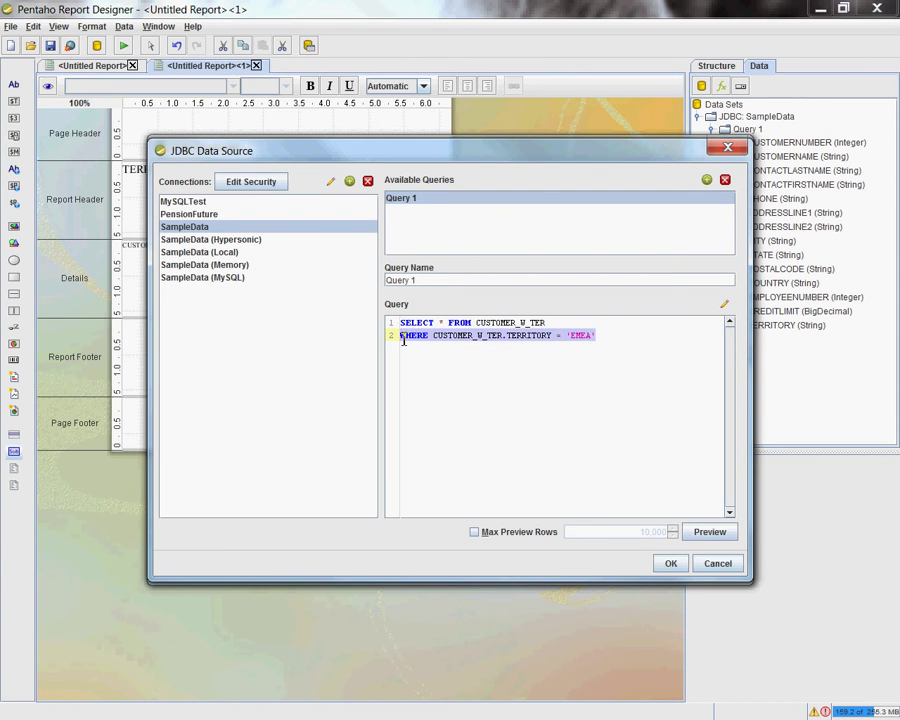
key(Delete)
key(Up)
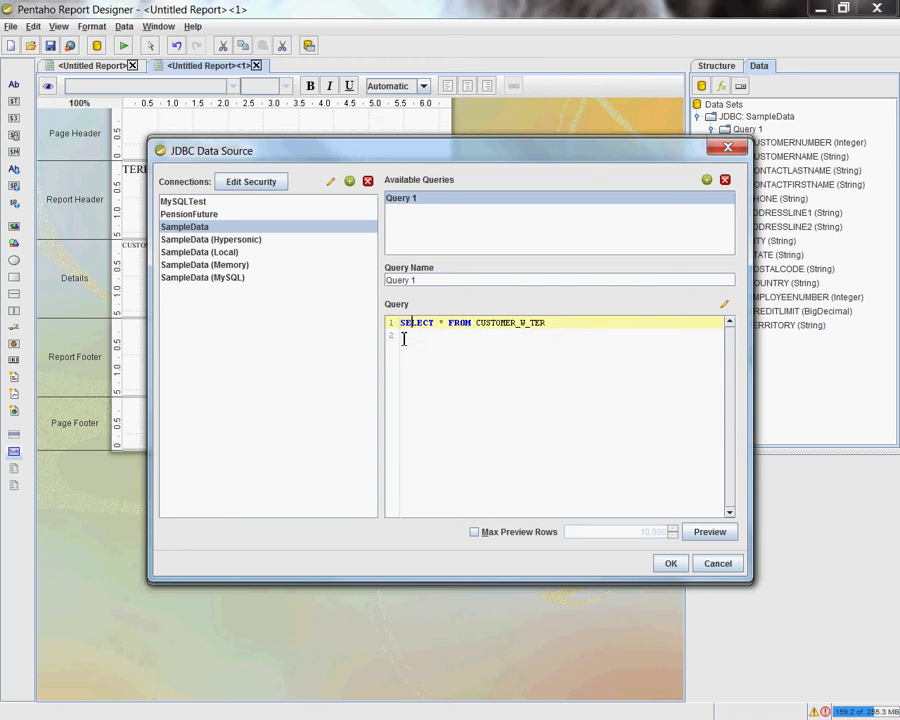
key(shift+Right)
text(TERRITORY)
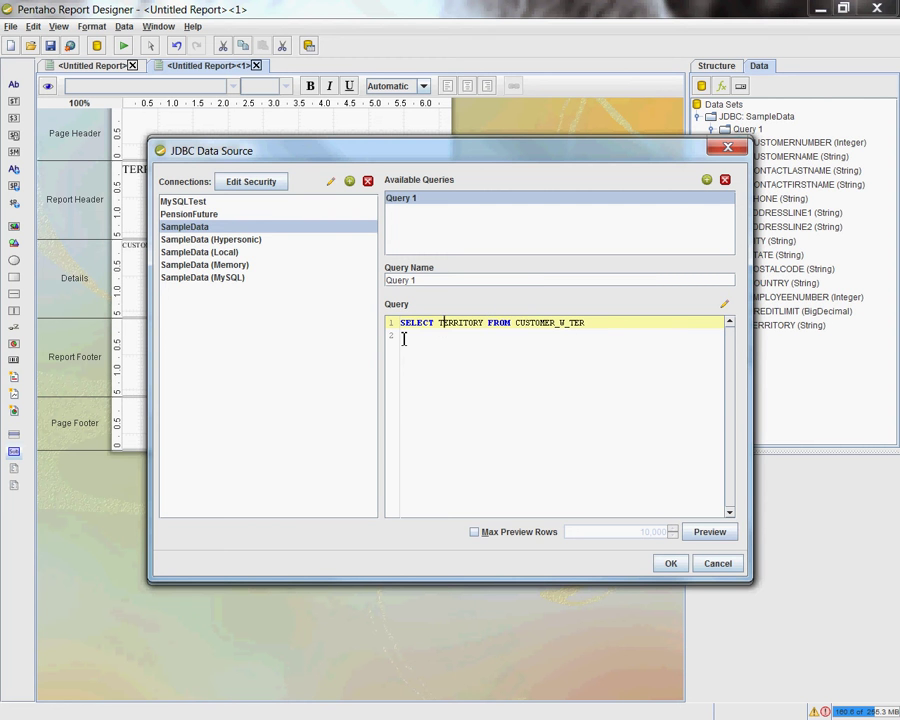
text(DISTINCT)
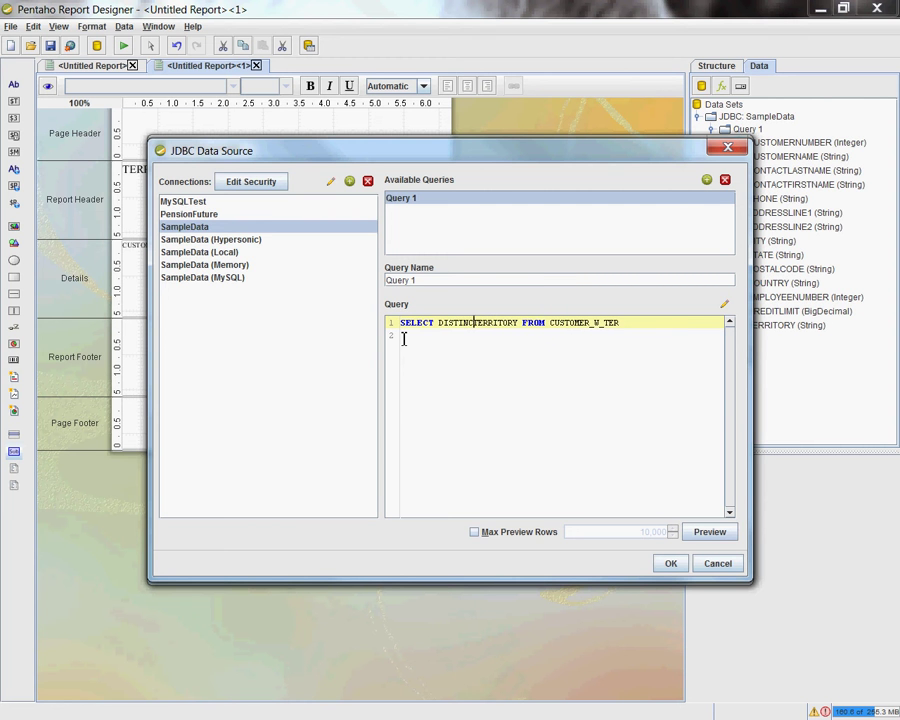
- Preview the distinct territories query and accept the parameter's new data source
click(713, 533)
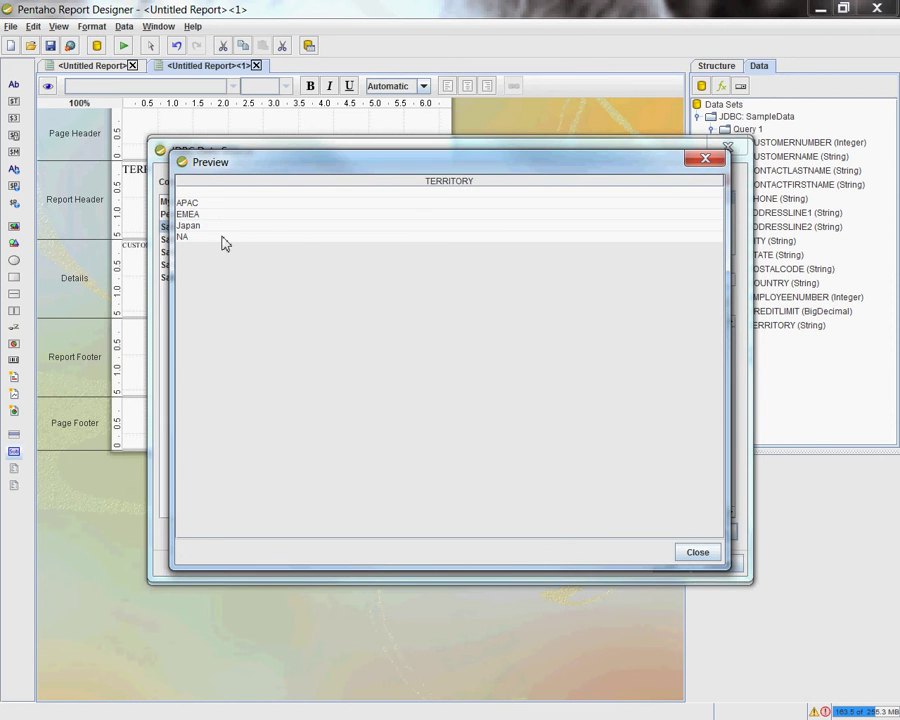
click(702, 557)
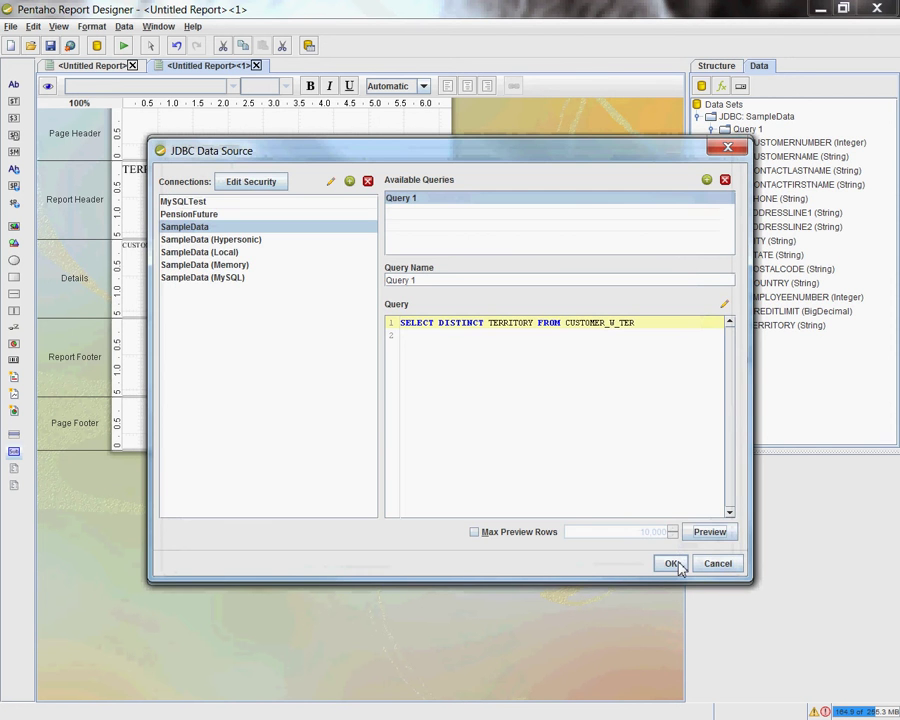
click(671, 564)
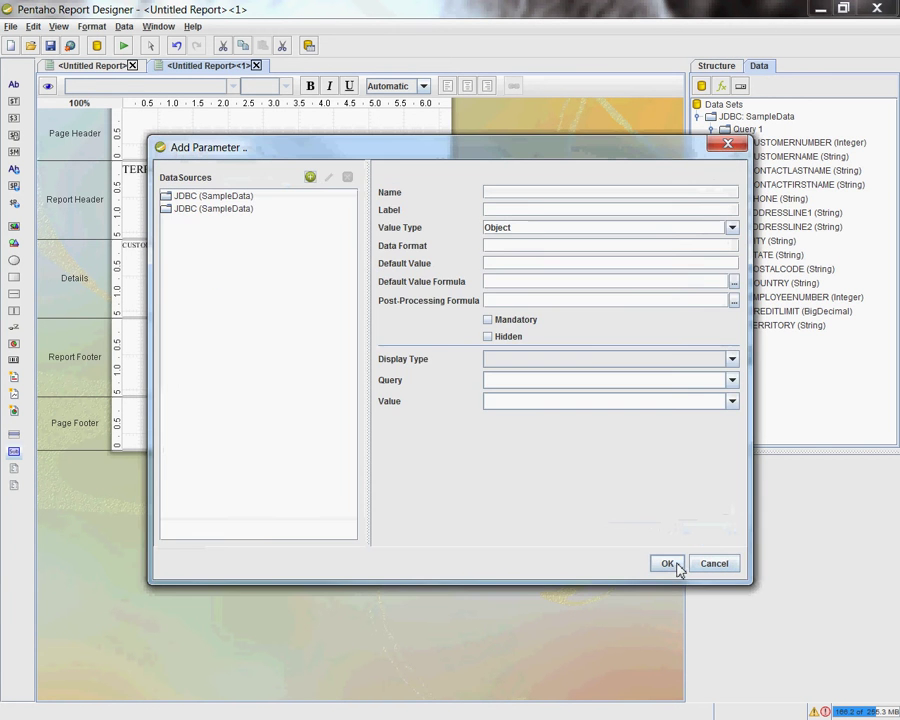
- Expand both SampleData sources in the parameter settings and select each Query 1 to compare the value field it supplies
double_click(226, 210)
click(214, 224)
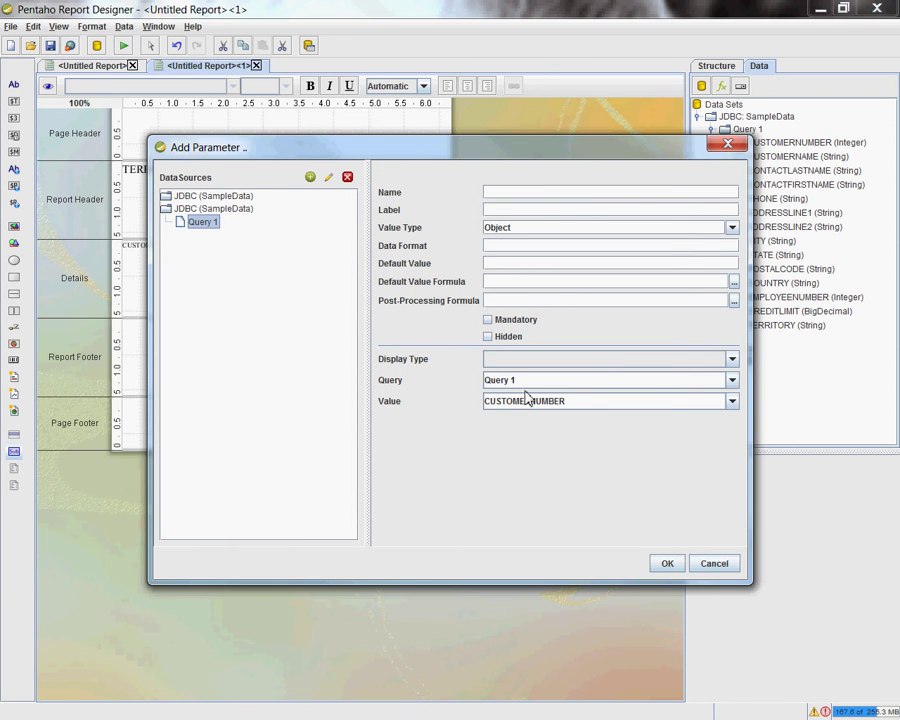
double_click(210, 196)
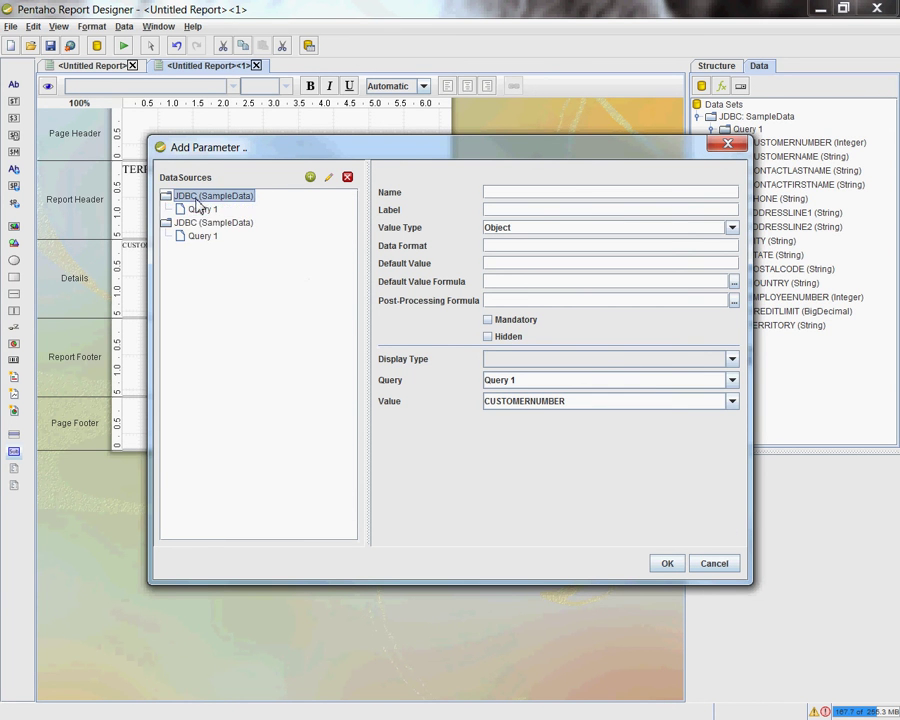
click(202, 209)
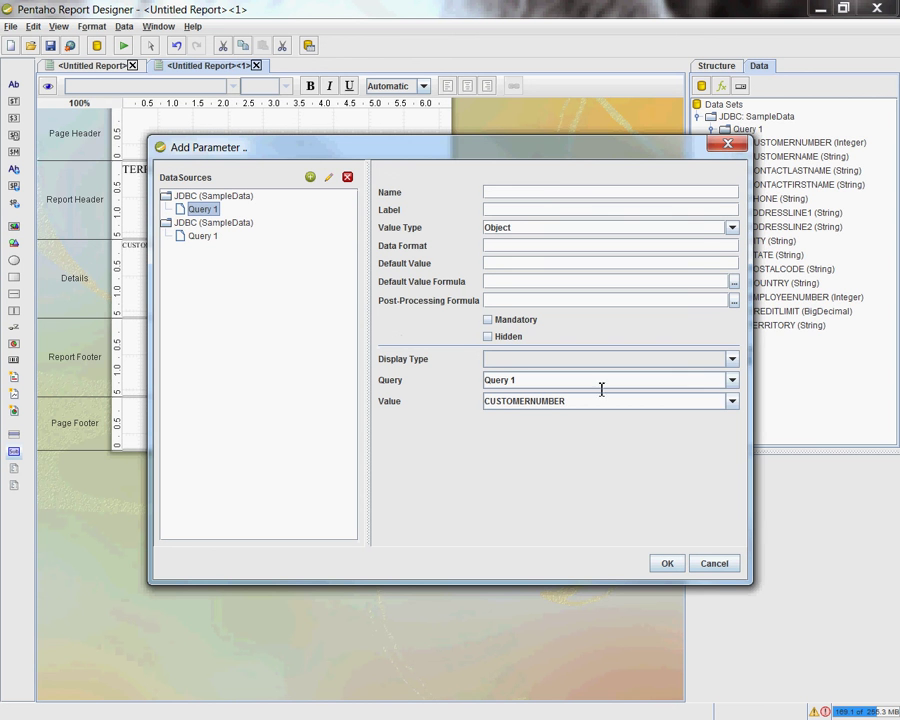
- Check the value choices of the first SampleData source and review the SQL of its Query 1 without changing it
click(732, 403)
click(732, 403)
click(328, 178)
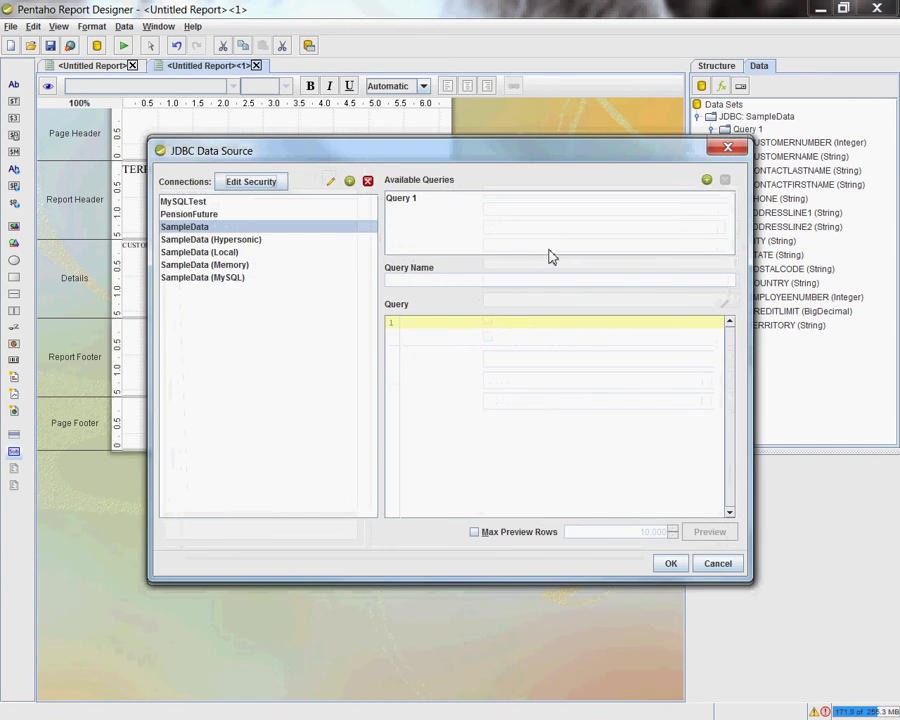
click(395, 207)
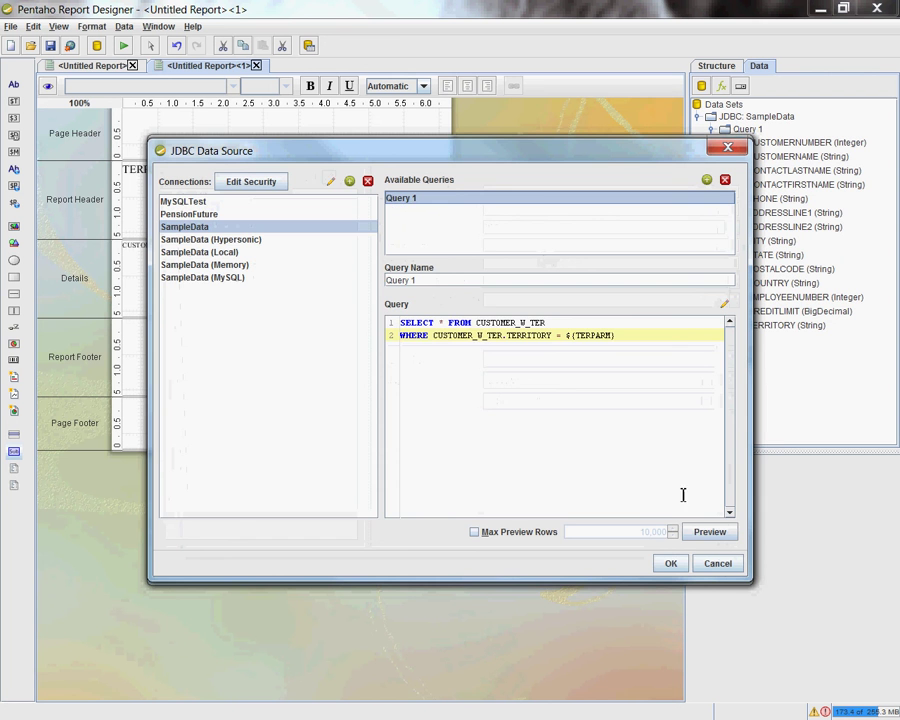
click(718, 564)
- Rename the distinct-territory query in the second SampleData source as TERRITORIES and accept the data source
click(192, 236)
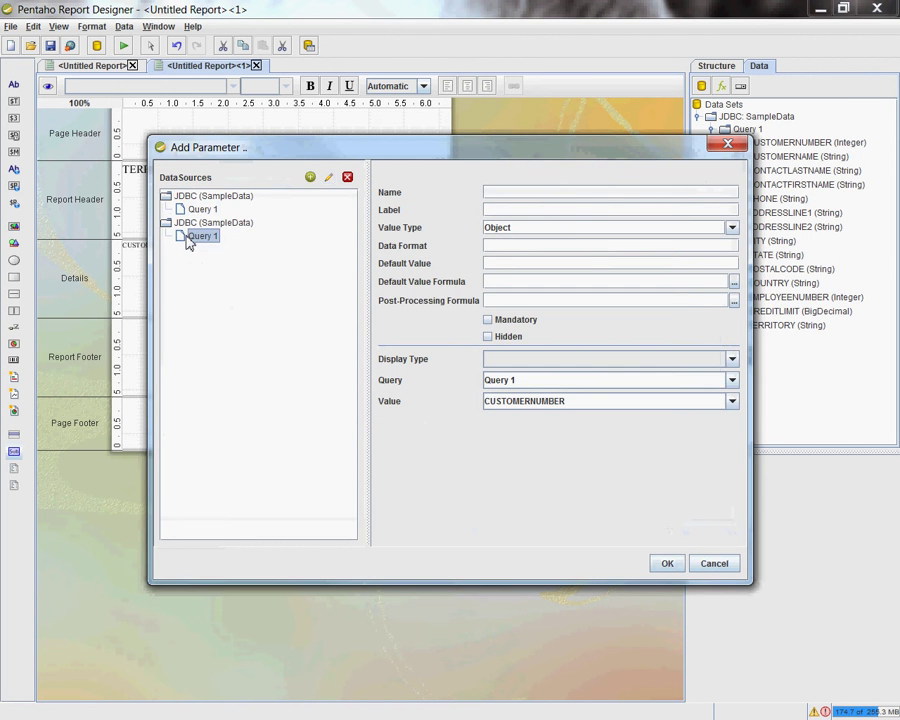
click(328, 178)
click(436, 220)
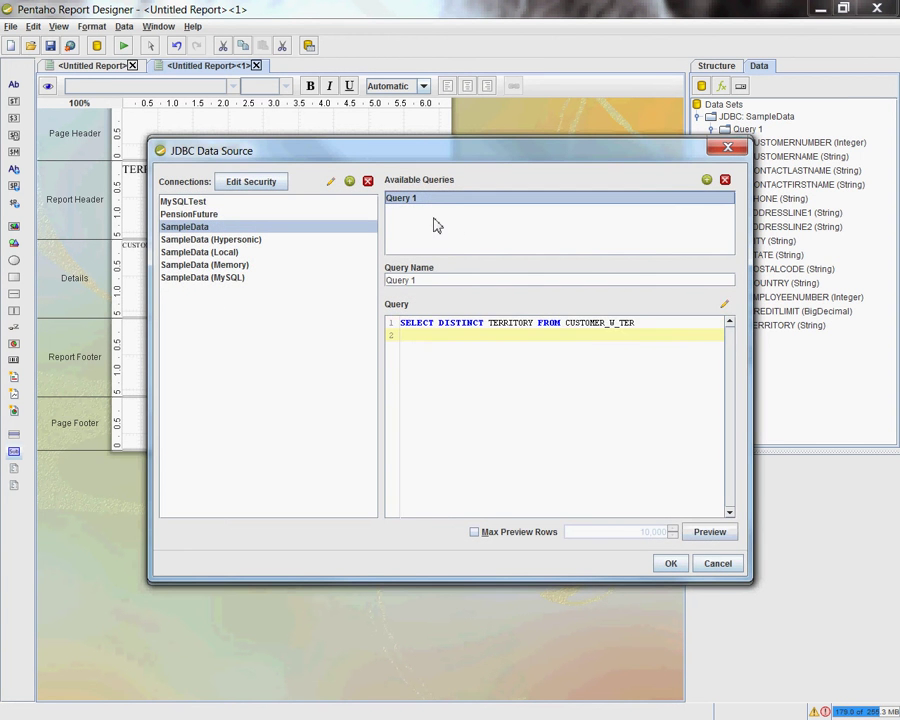
drag(463, 283, 355, 287)
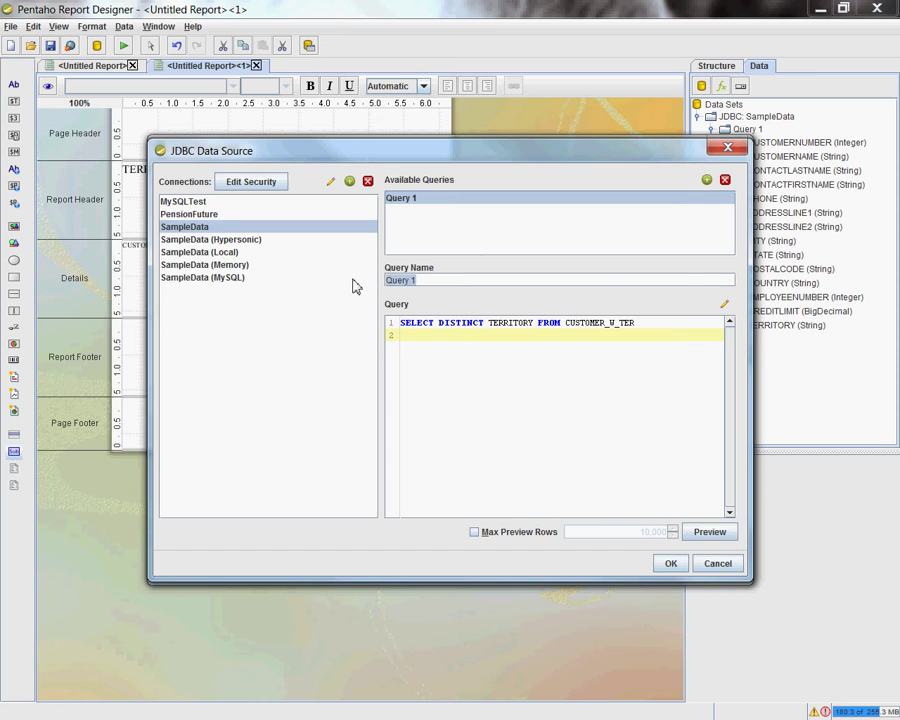
text(tERRITOR)
key(BackSpace)
key(BackSpace)
key(BackSpace)
key(BackSpace)
key(BackSpace)
key(BackSpace)
key(BackSpace)
text(TE)
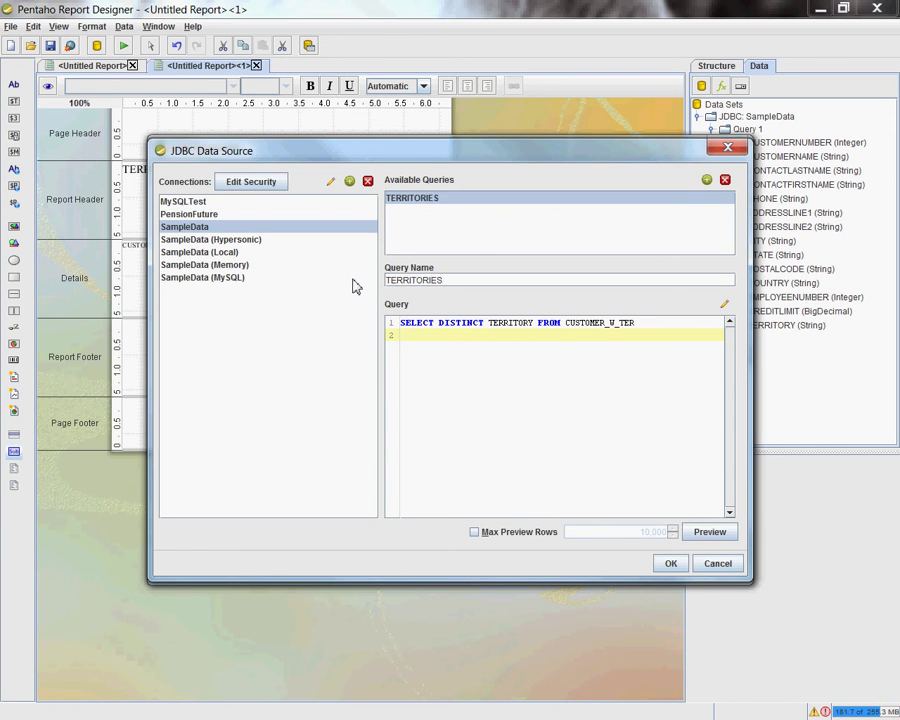
click(671, 563)
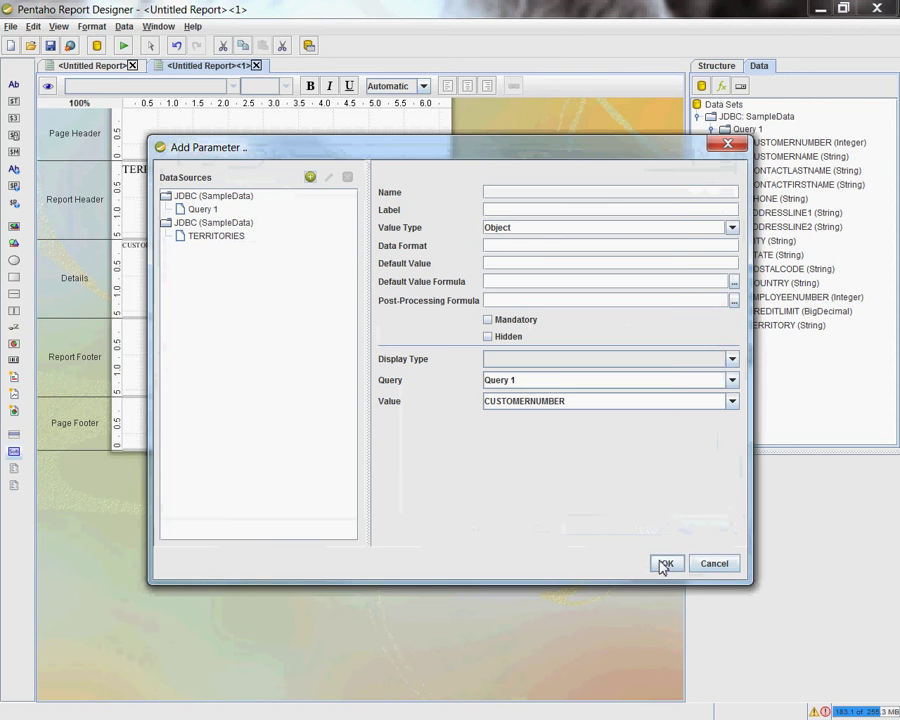
- Base the parameter on the TERRITORIES query, named TERPARM, labelled SELECT A TERRITORY, with value type String
click(232, 238)
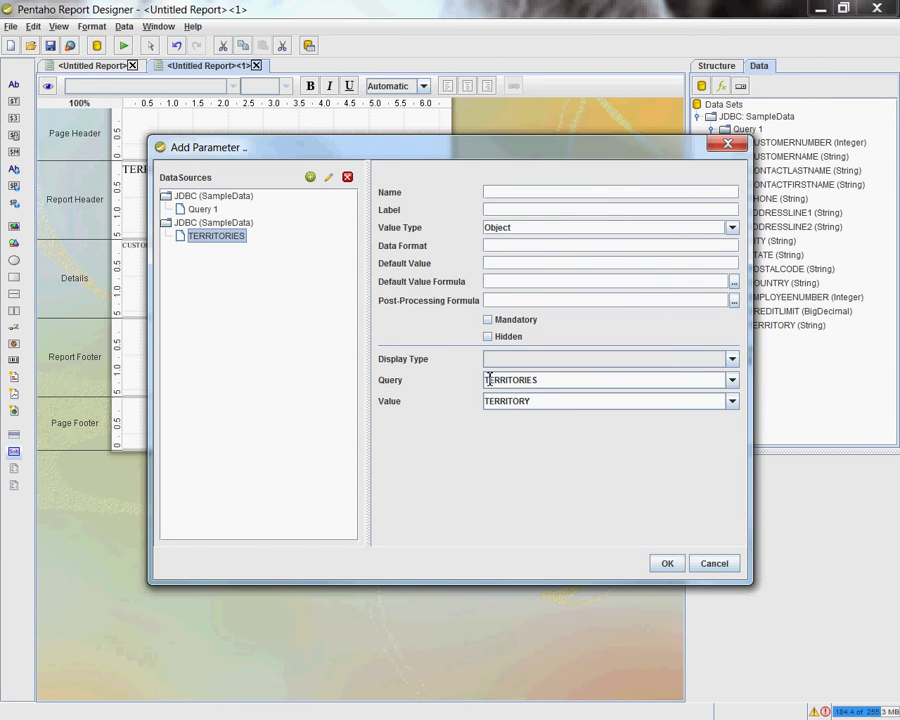
click(527, 193)
click(737, 227)
scroll(662, 266, up, 3)
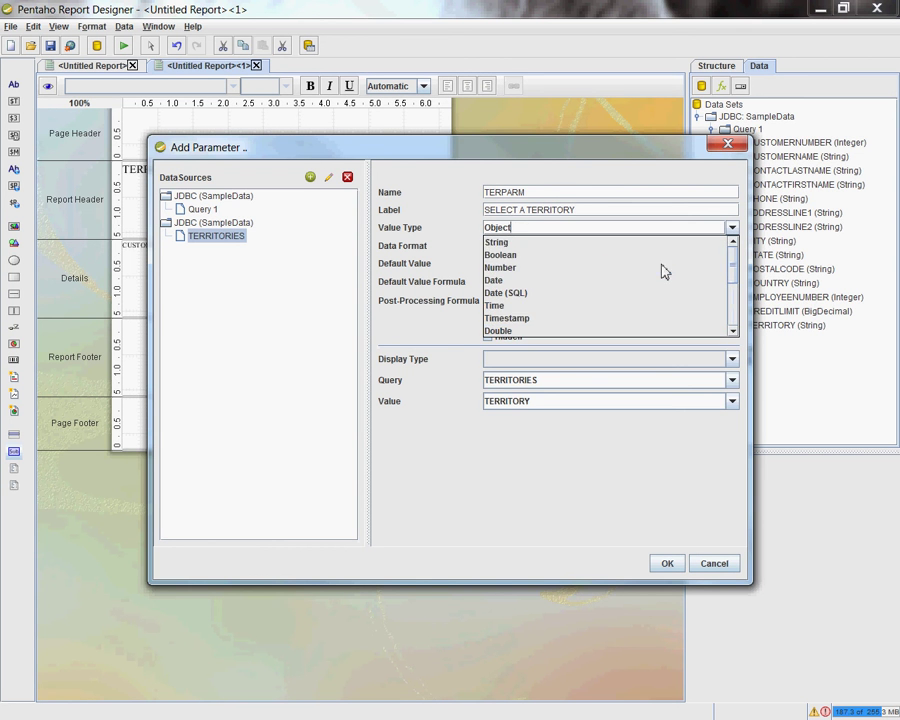
click(595, 245)
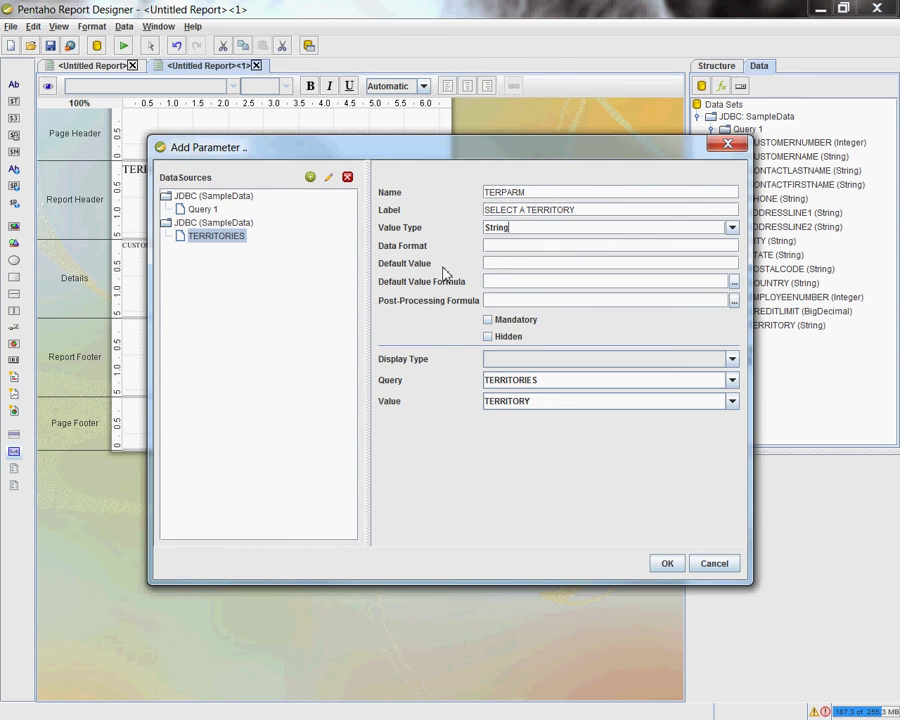
- Enter EMEA as the parameter's default value, set its display type to Drop Down and accept the parameter
click(494, 263)
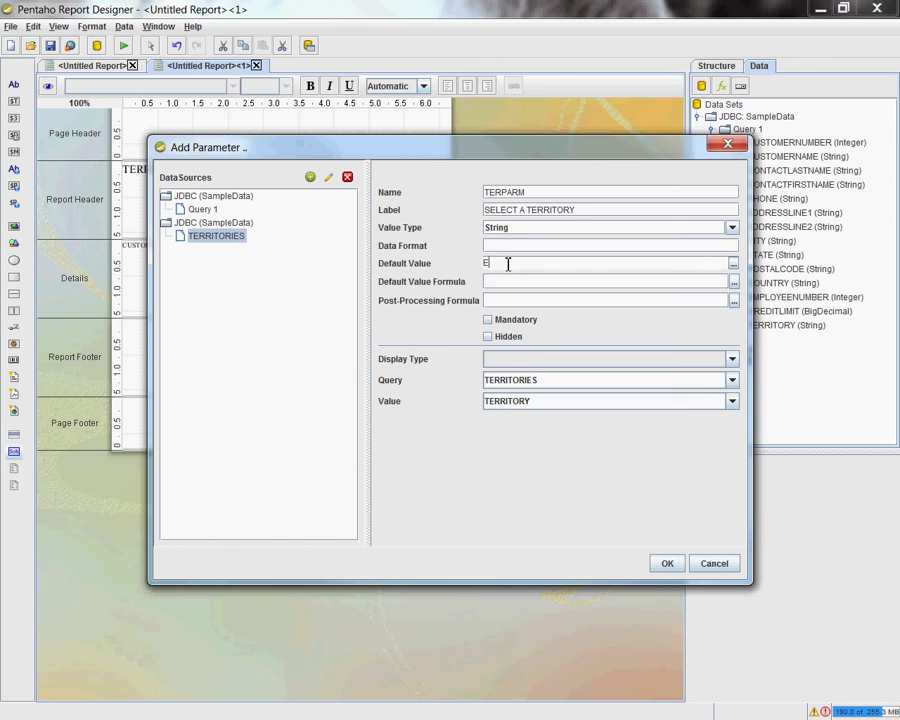
click(497, 360)
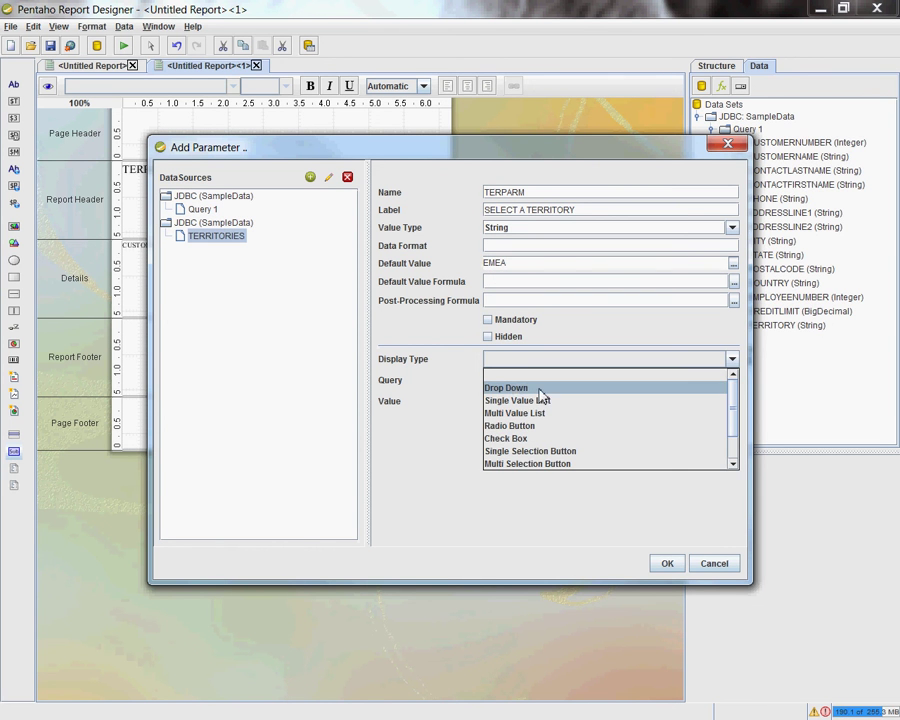
click(540, 391)
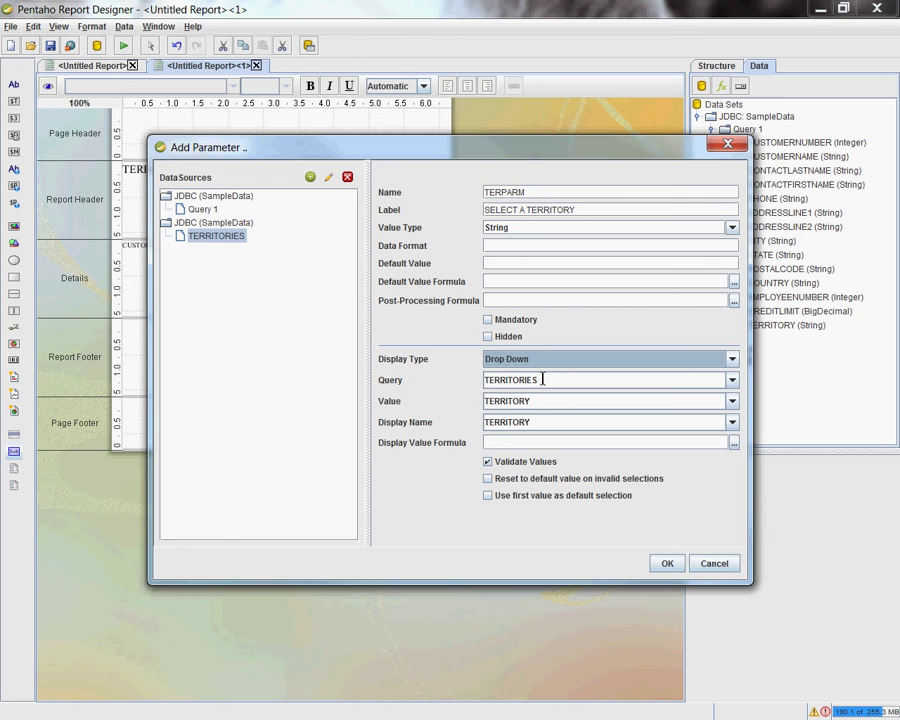
click(667, 564)
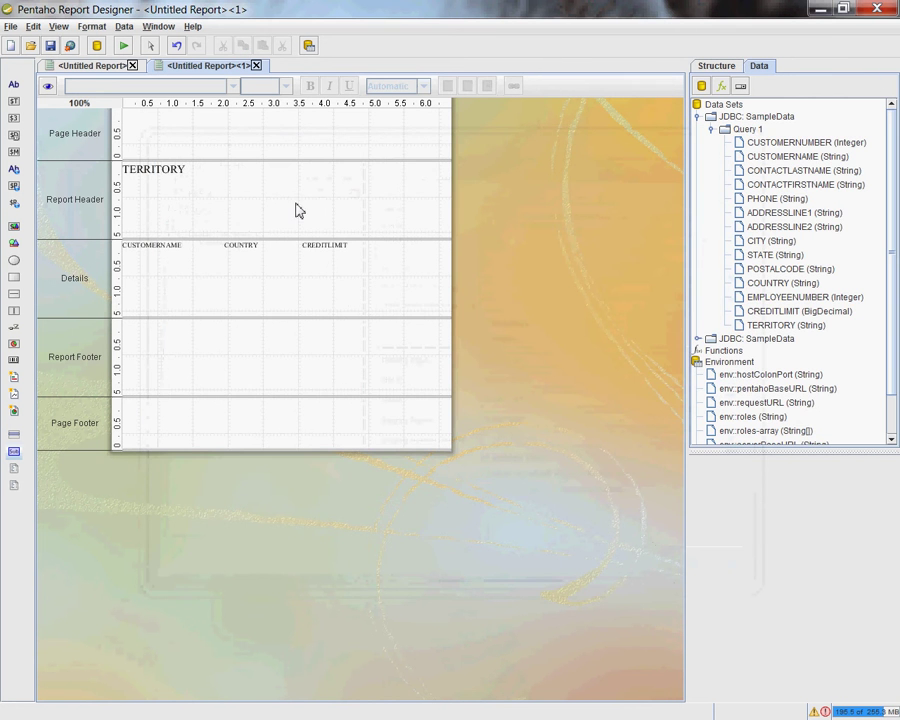
- Preview the report and check its customer list for the Japan, EMEA and APAC territories
click(52, 89)
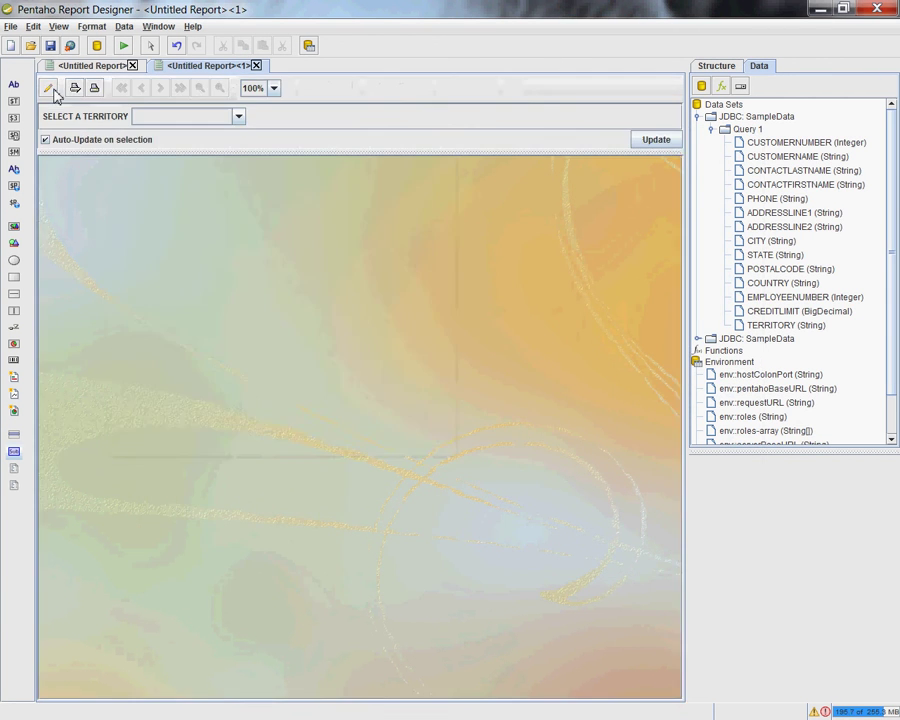
click(238, 118)
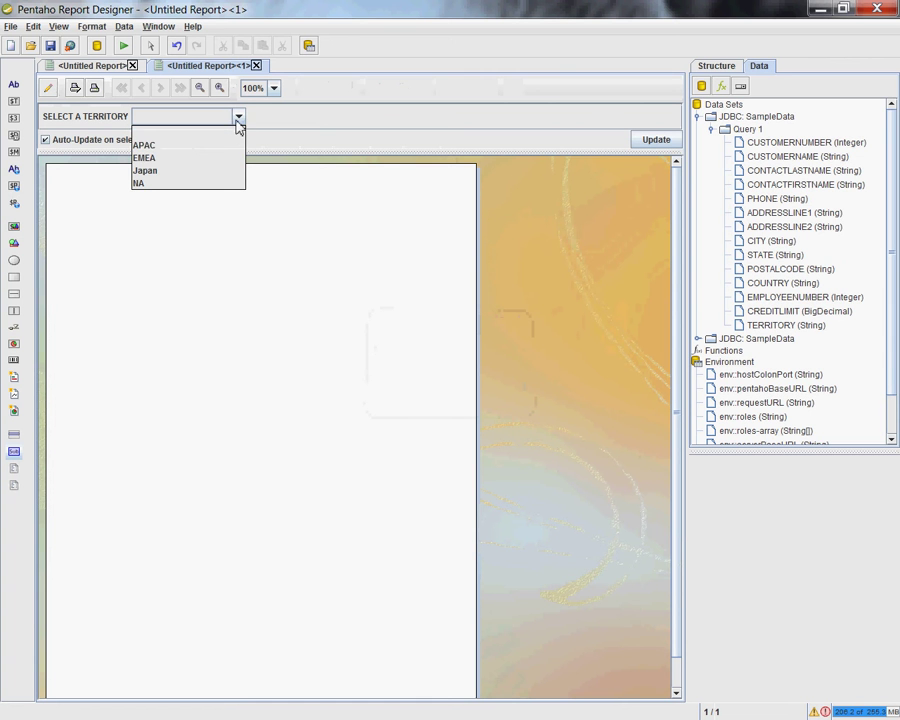
click(199, 173)
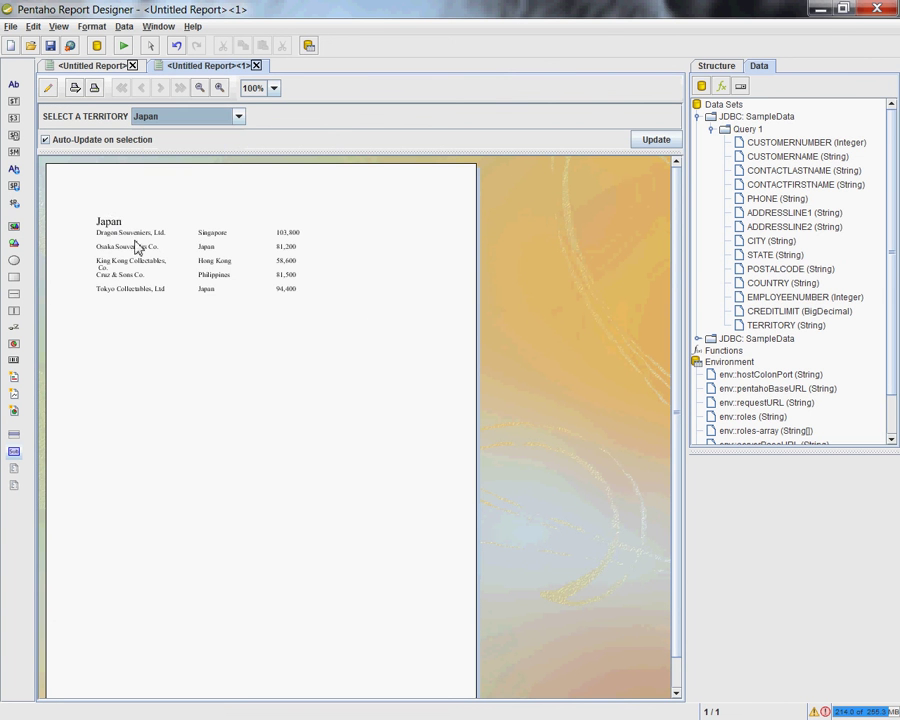
click(238, 117)
click(230, 161)
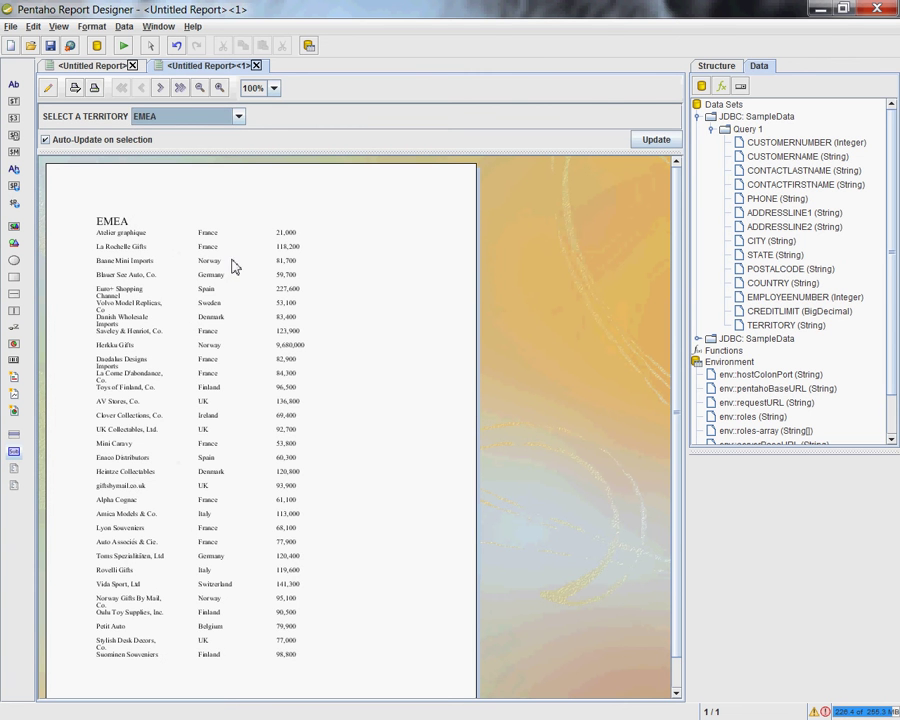
click(238, 117)
click(233, 147)
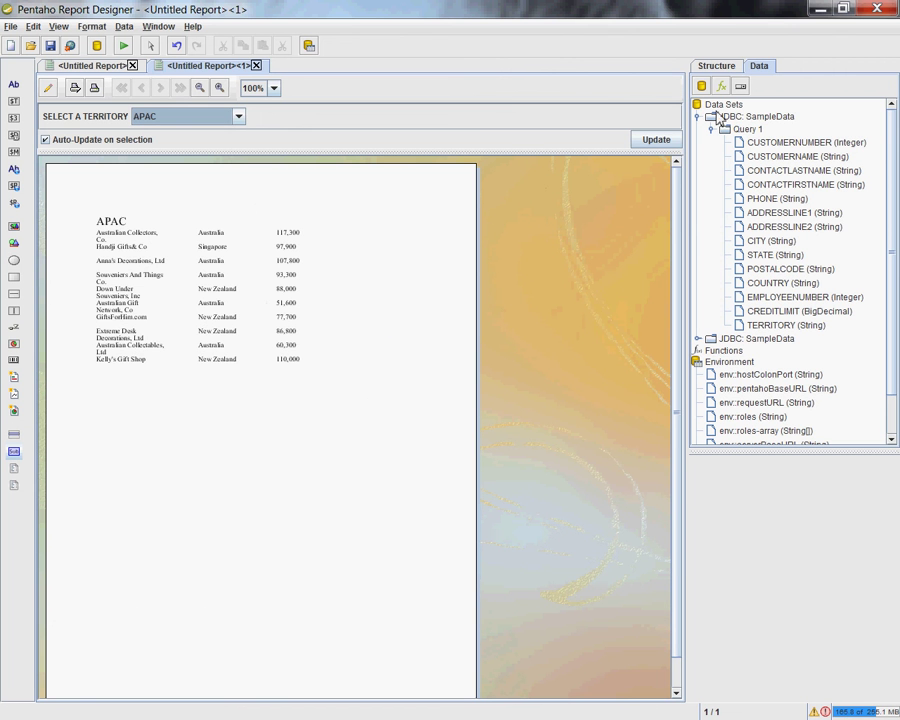
- Try a second query in the first SampleData source, built with the SQL Query Designer from all CUSTOMER_W_TER columns, and discard it
double_click(745, 129)
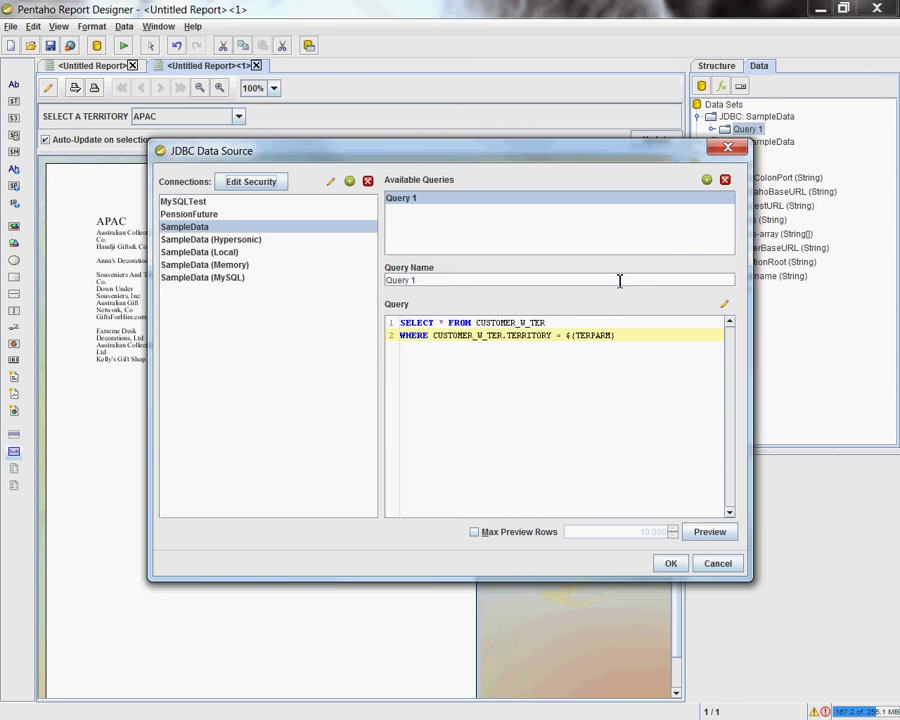
click(706, 181)
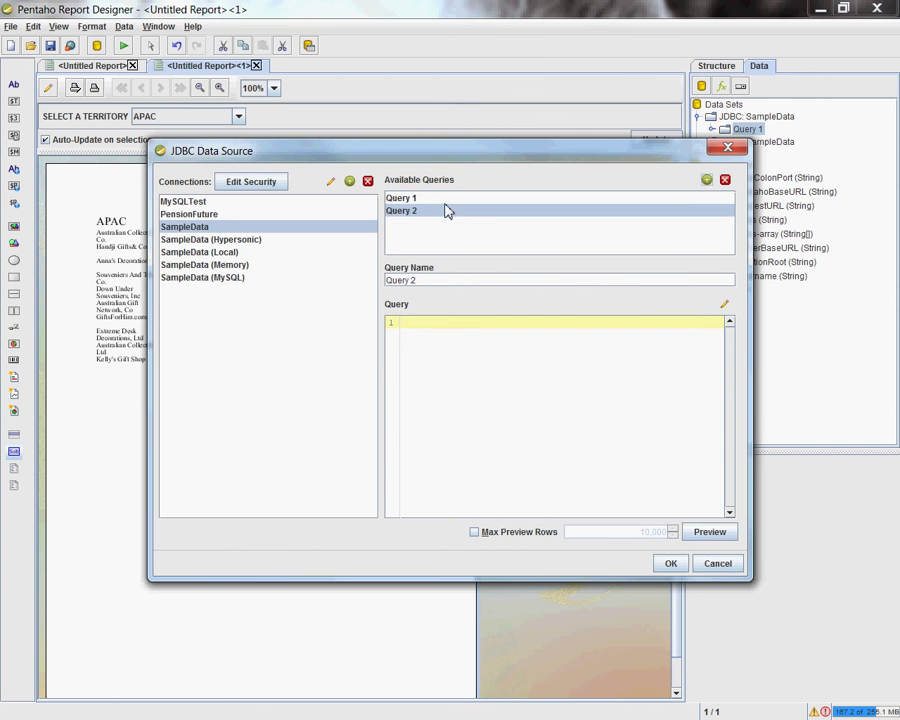
click(724, 303)
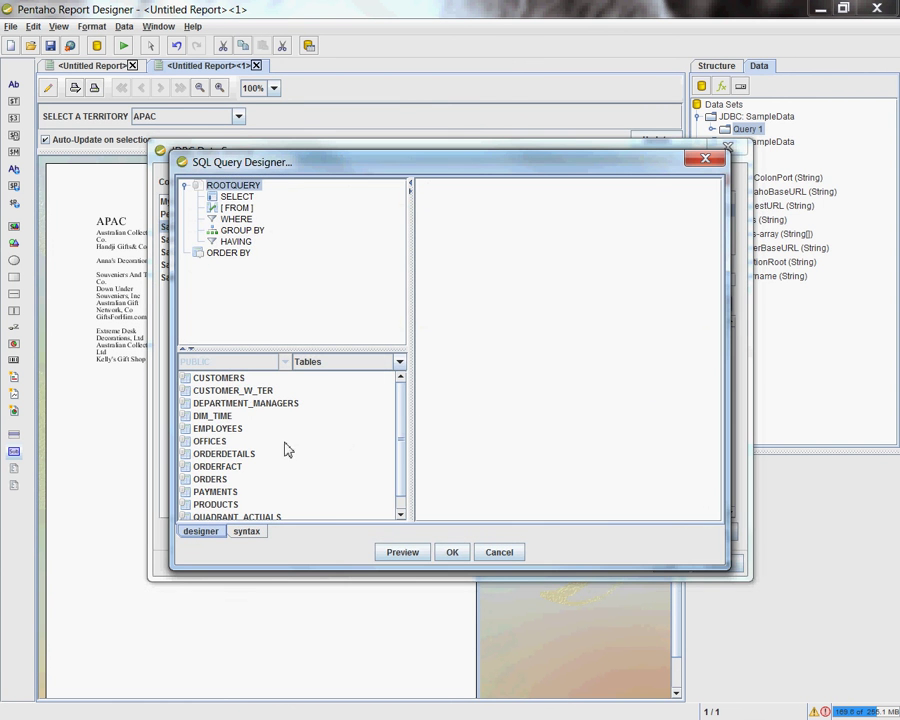
double_click(222, 391)
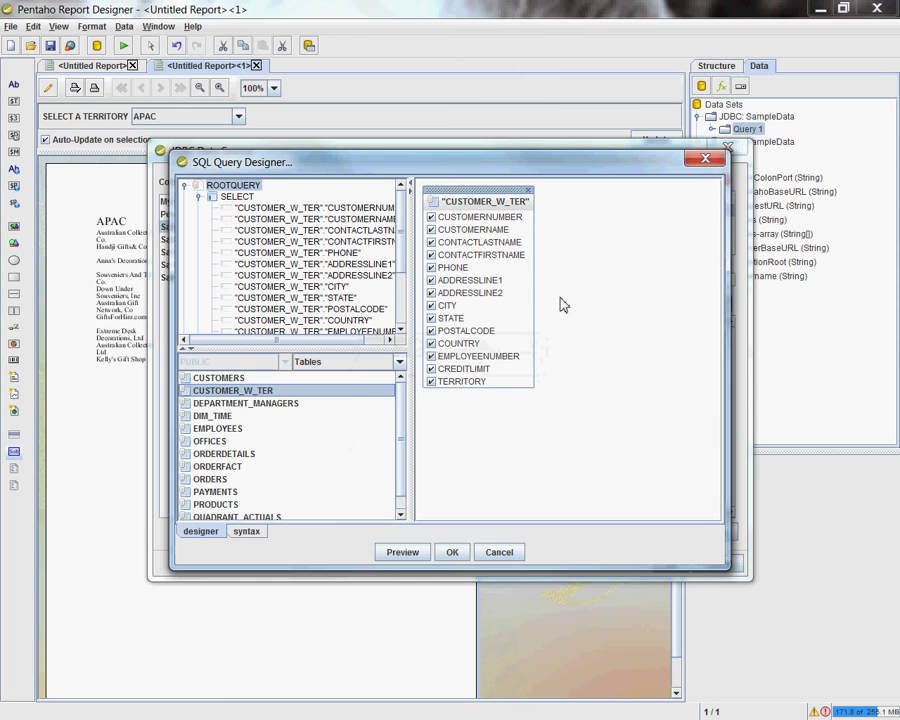
click(450, 553)
drag(731, 424, 738, 450)
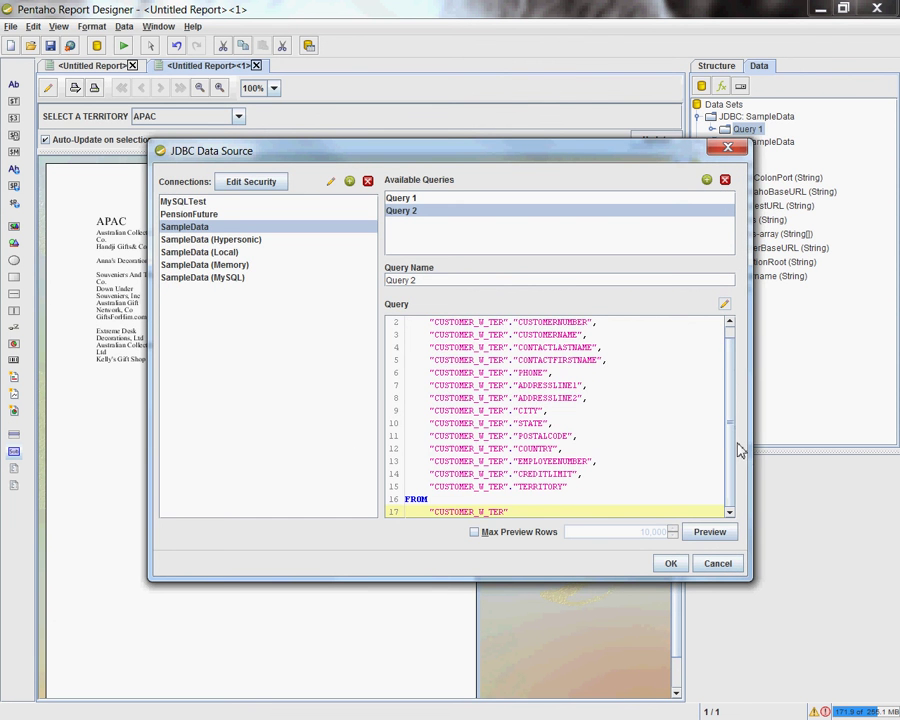
click(715, 565)
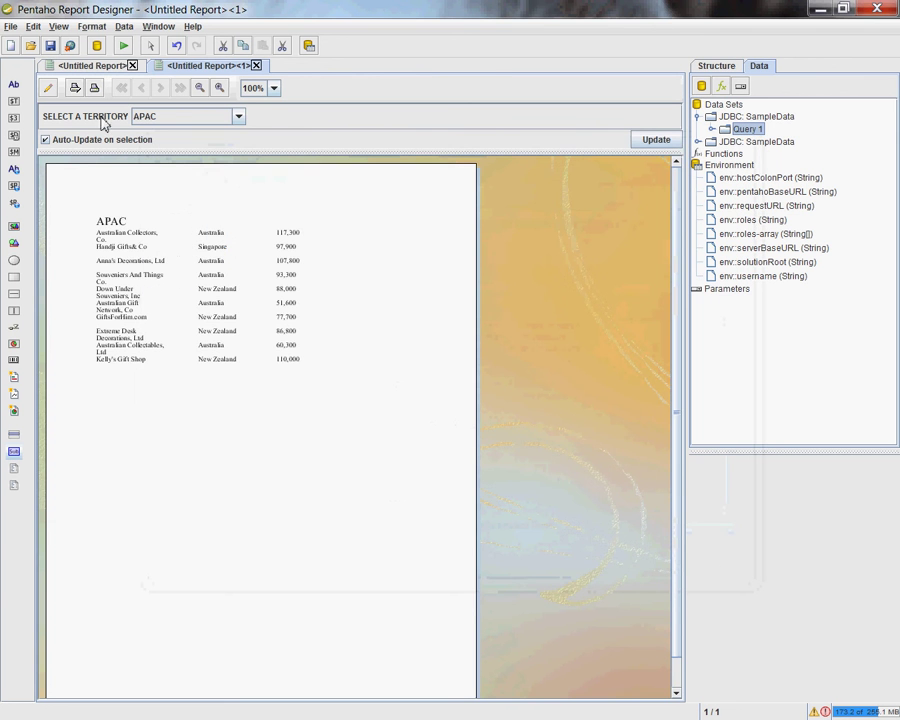
- Return to the report design and start the Report Design Wizard with the Cobalt template and Sample Query, advancing to the layout step
click(48, 88)
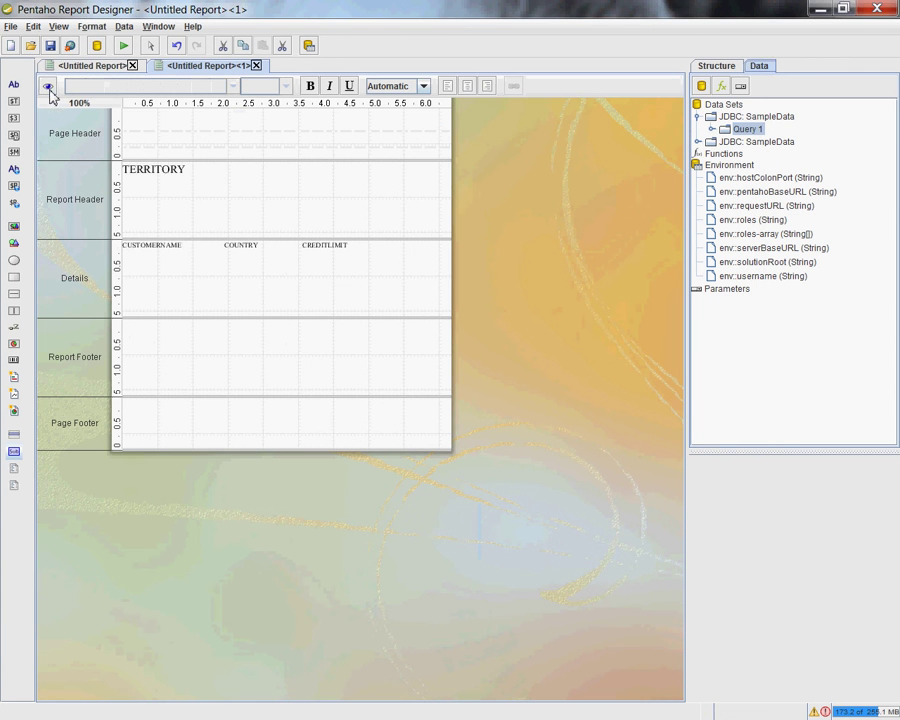
click(10, 26)
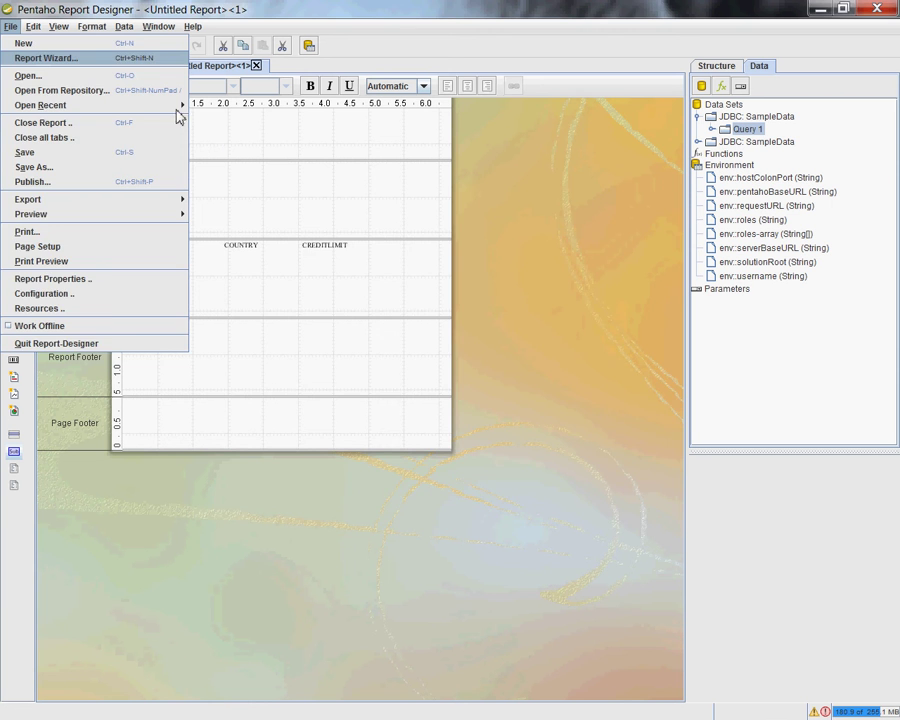
click(105, 58)
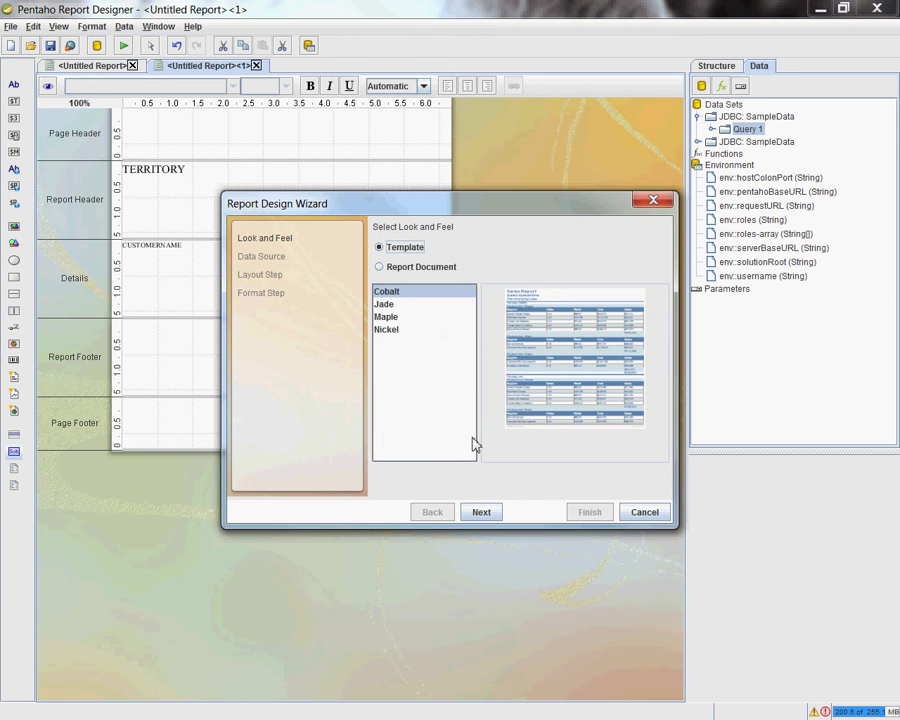
click(484, 514)
click(437, 276)
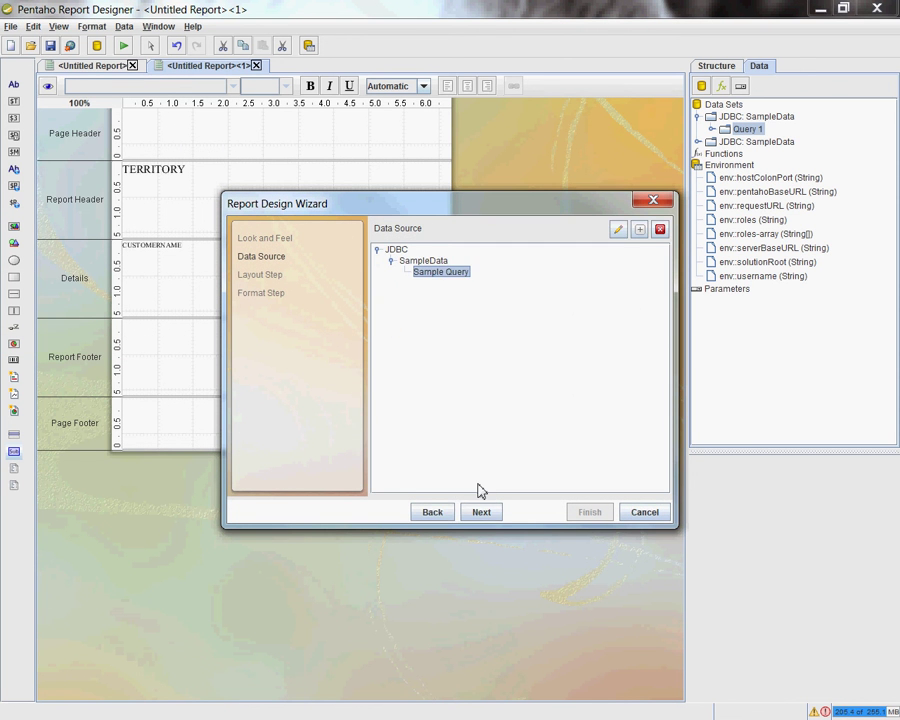
click(481, 512)
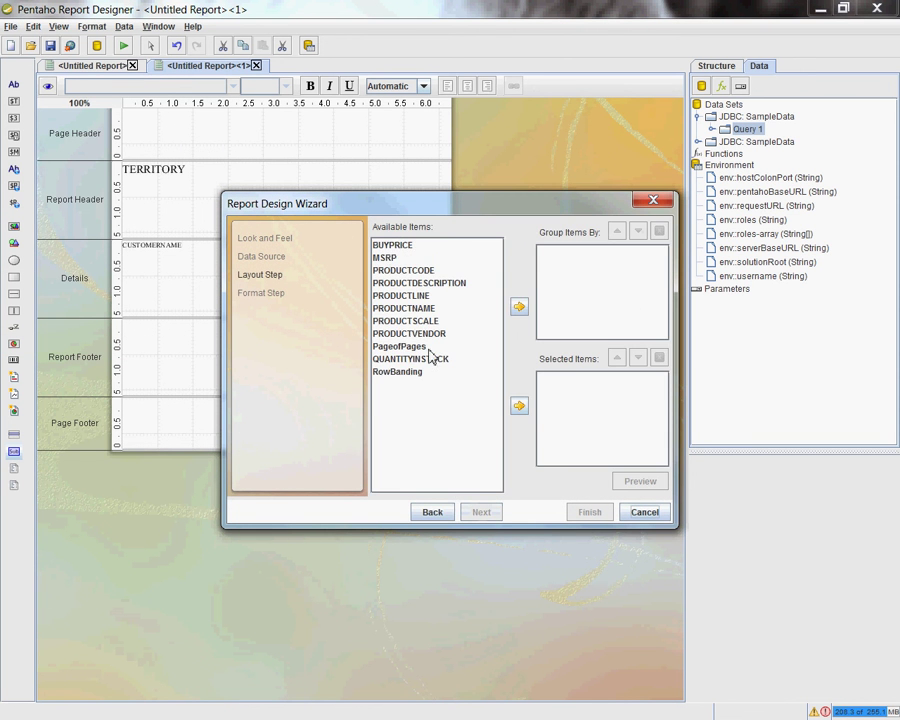
- Go back to review the SQL of the wizard's Sample Query without changes, and return to the layout step
click(430, 511)
click(438, 274)
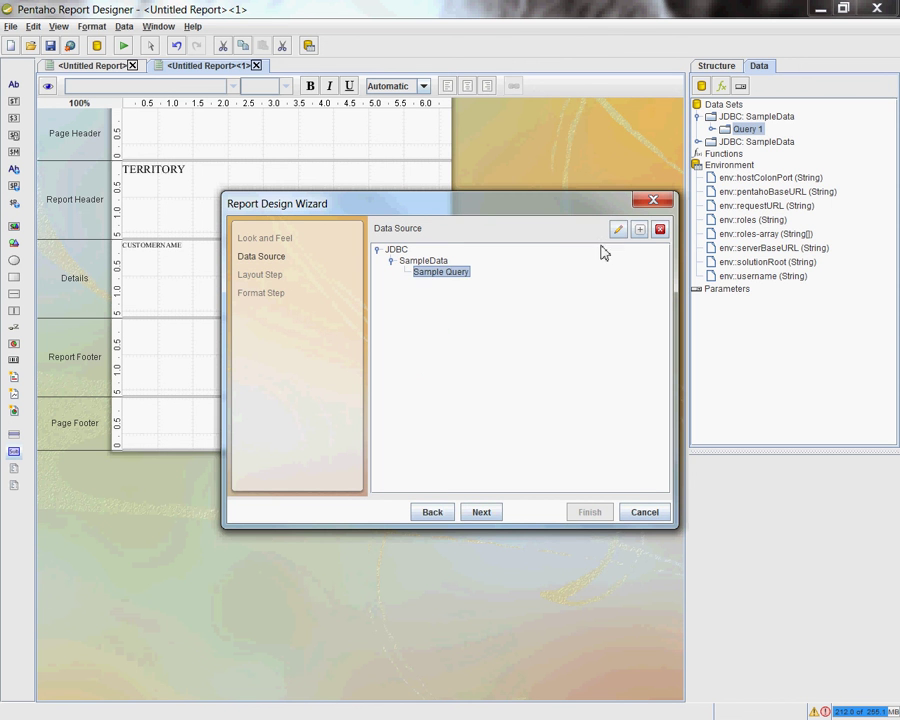
click(622, 232)
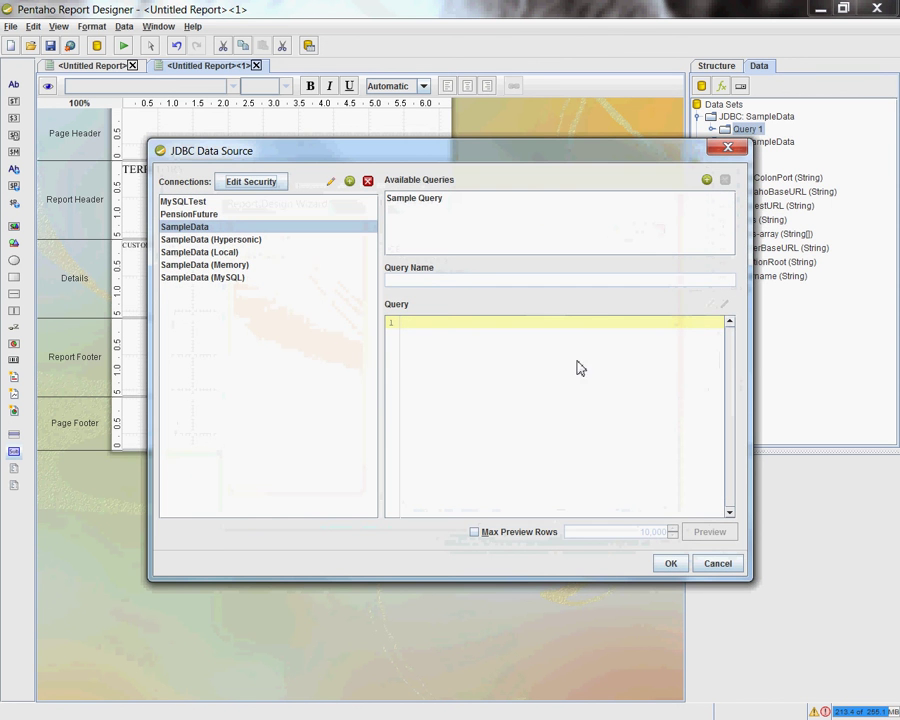
click(447, 200)
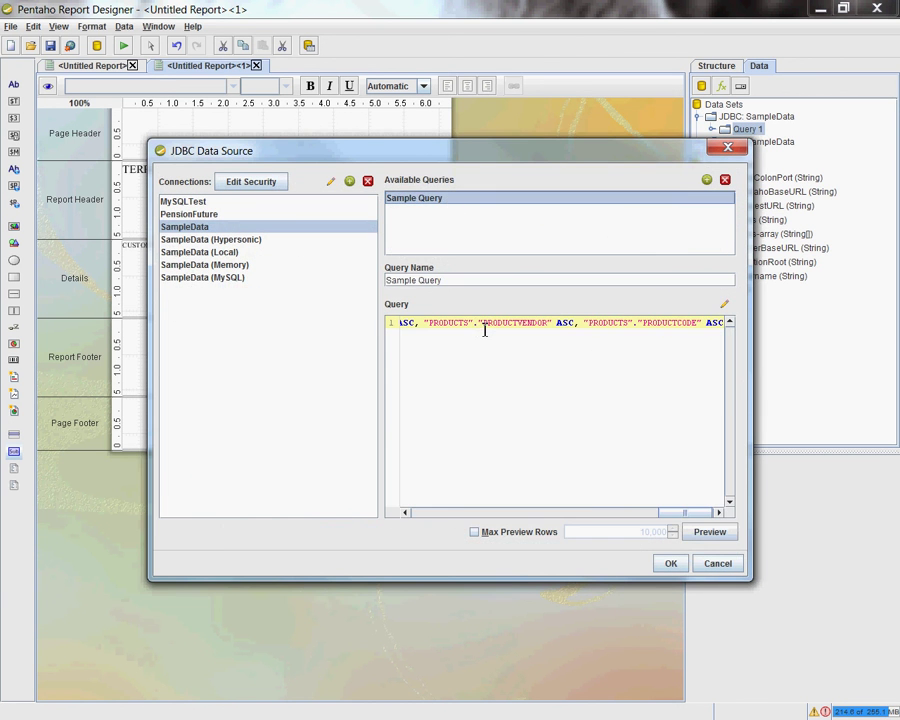
click(730, 564)
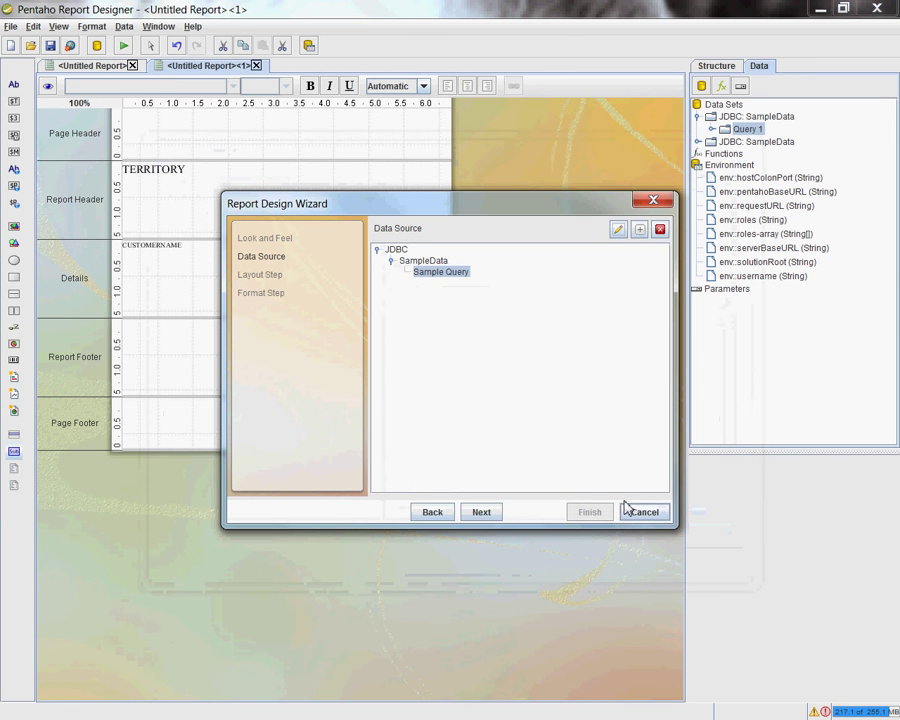
click(486, 513)
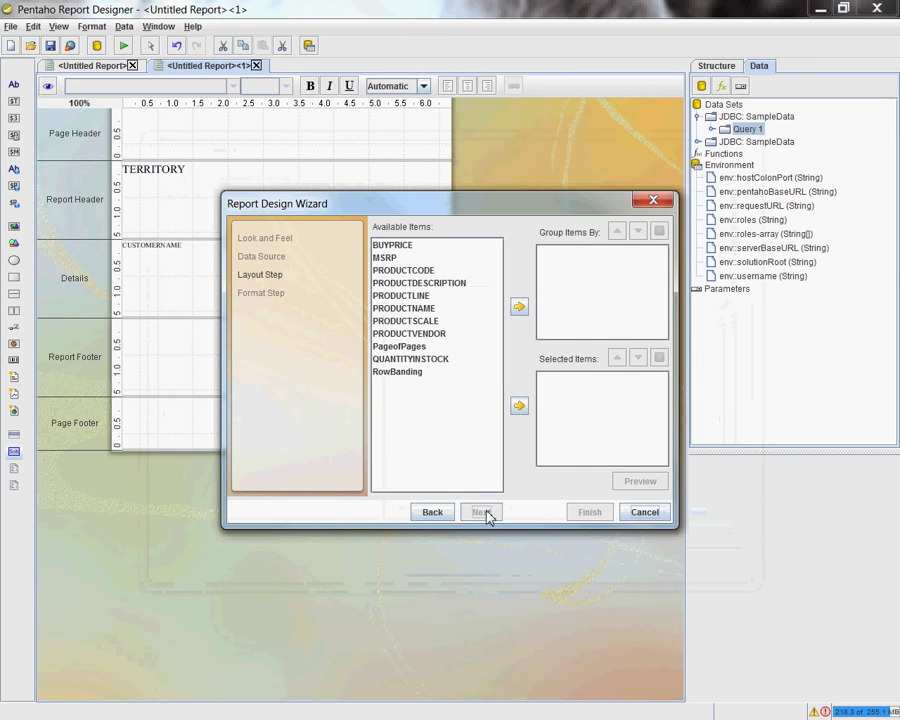
- Add PRODUCTLINE, PRODUCTNAME and QUANTITYINSTOCK to the wizard's selected items, leaving the report ungrouped
click(423, 295)
click(518, 405)
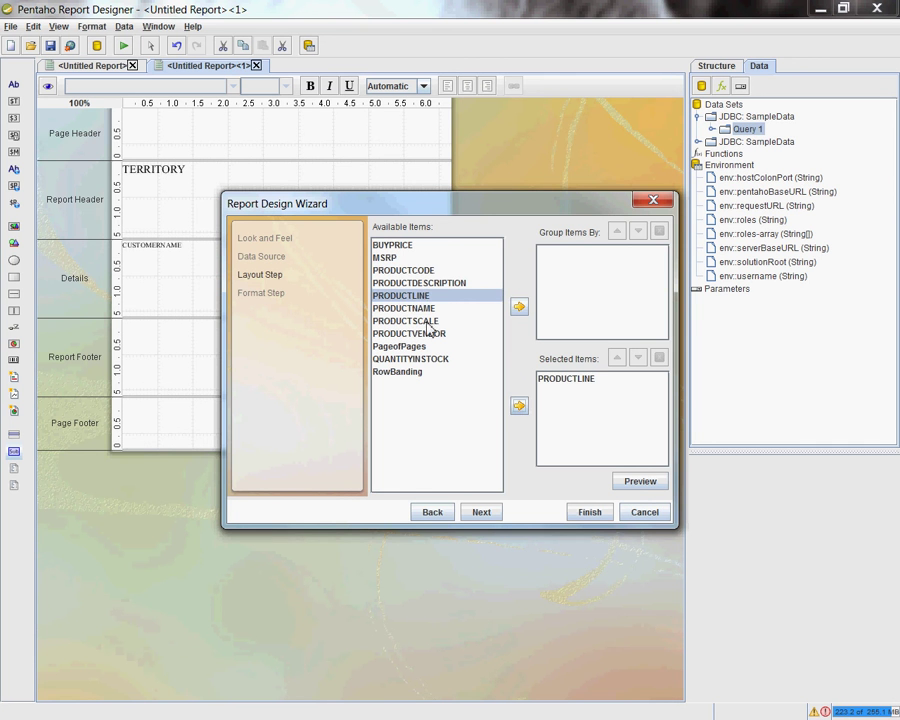
click(422, 309)
click(518, 405)
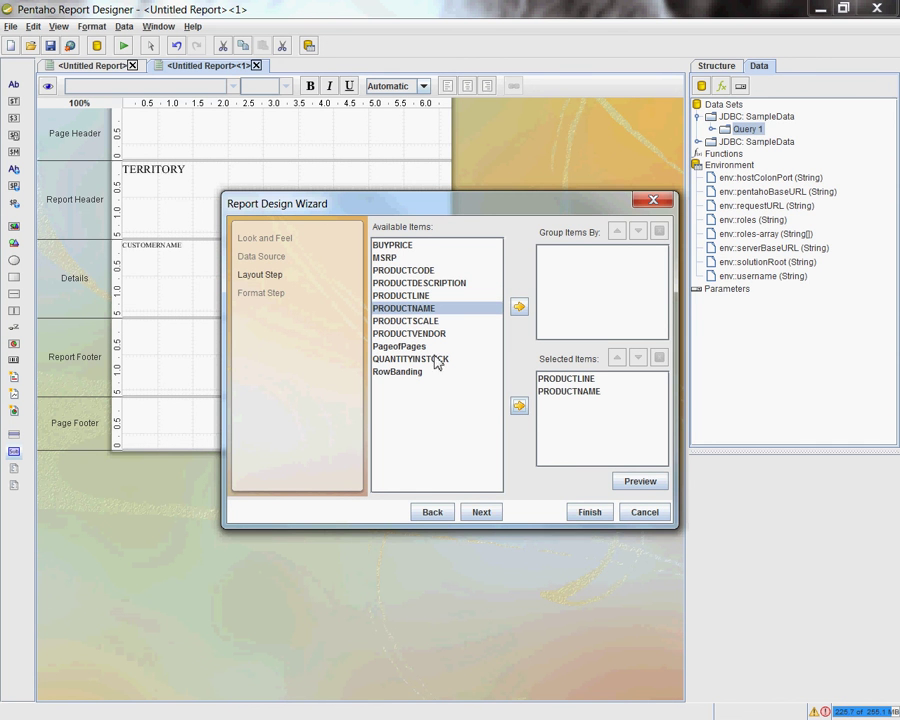
click(422, 359)
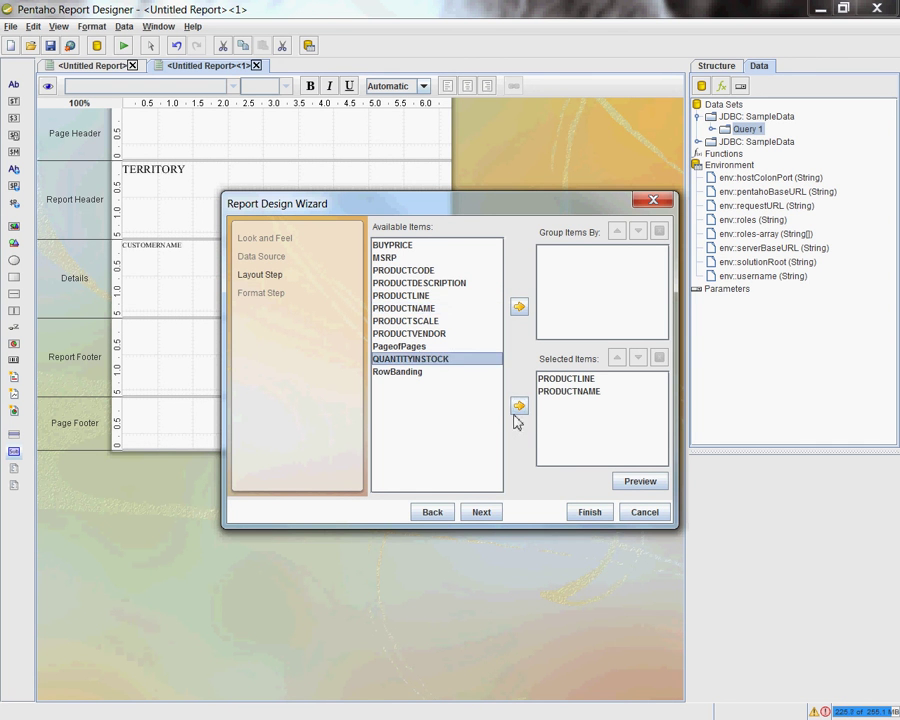
click(519, 405)
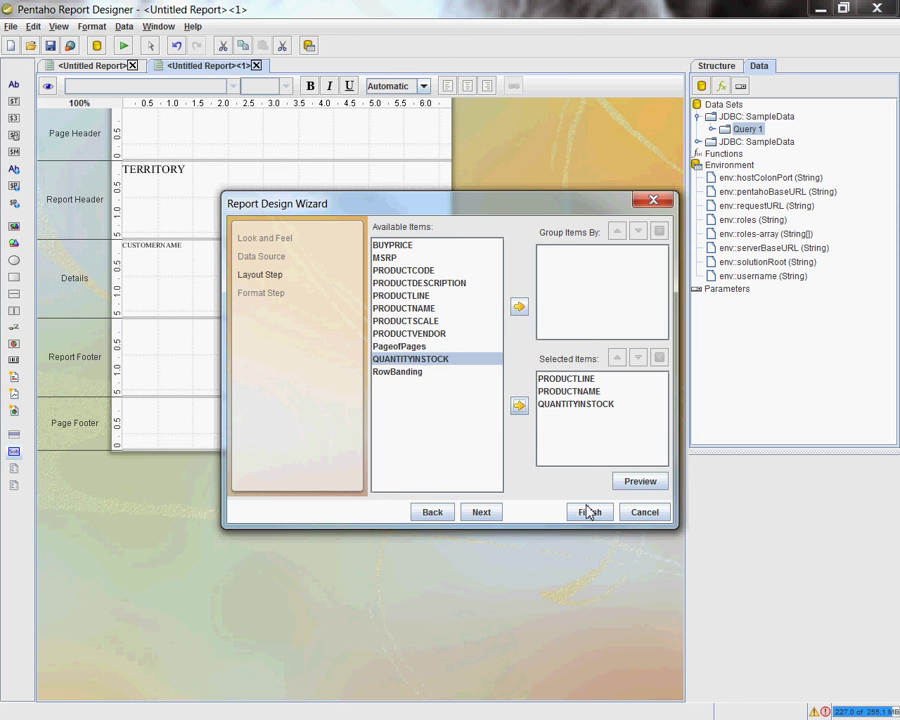
- Advance to the format step, view the QUANTITYINSTOCK formatting without changing it, and finish the wizard to generate the report
click(485, 511)
click(423, 410)
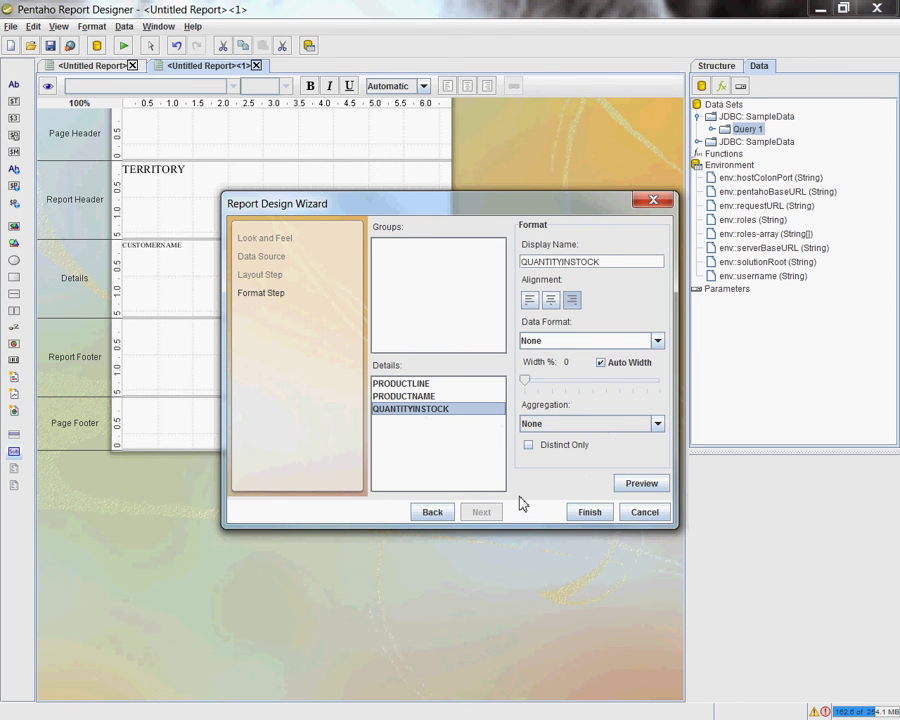
click(590, 512)
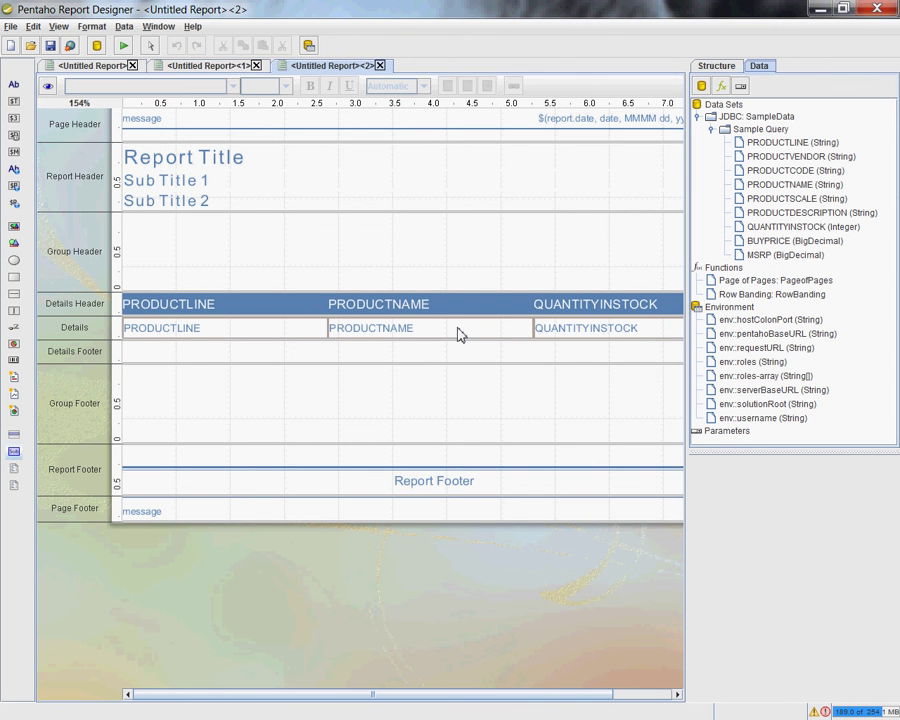